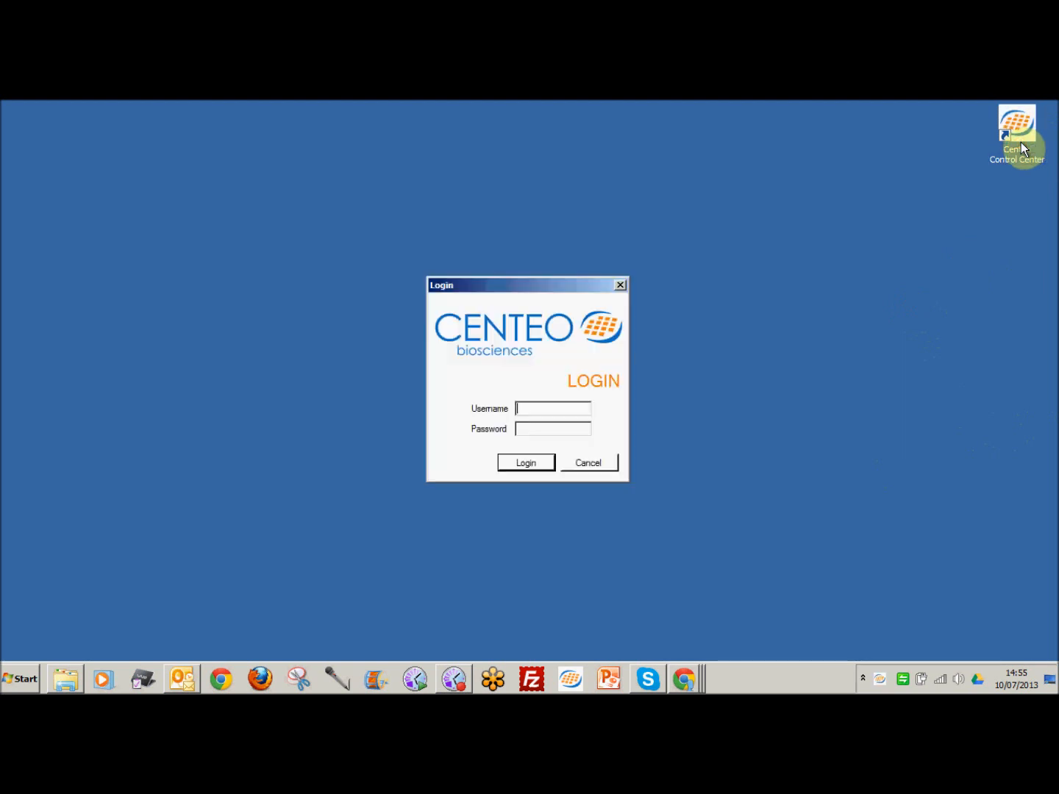
Log in with the username Admin.
text(Admin)
key(Return)
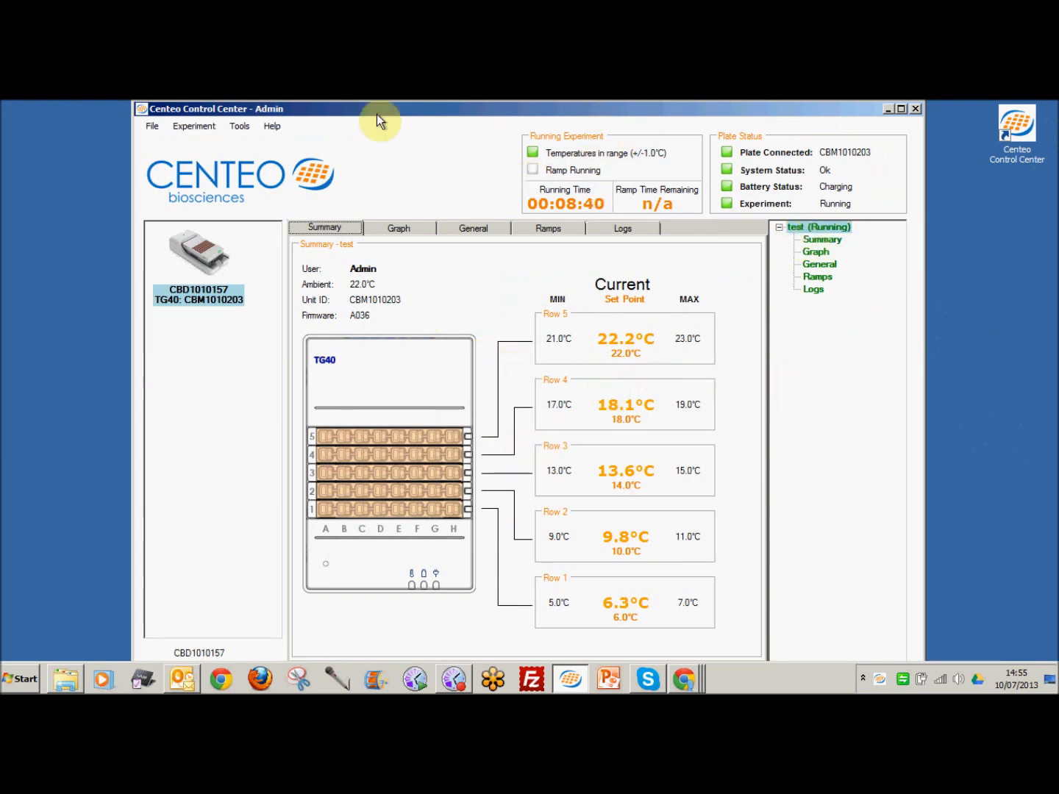
Stop the running "test" experiment and close the confirmation message.
click(807, 230)
right_click(807, 229)
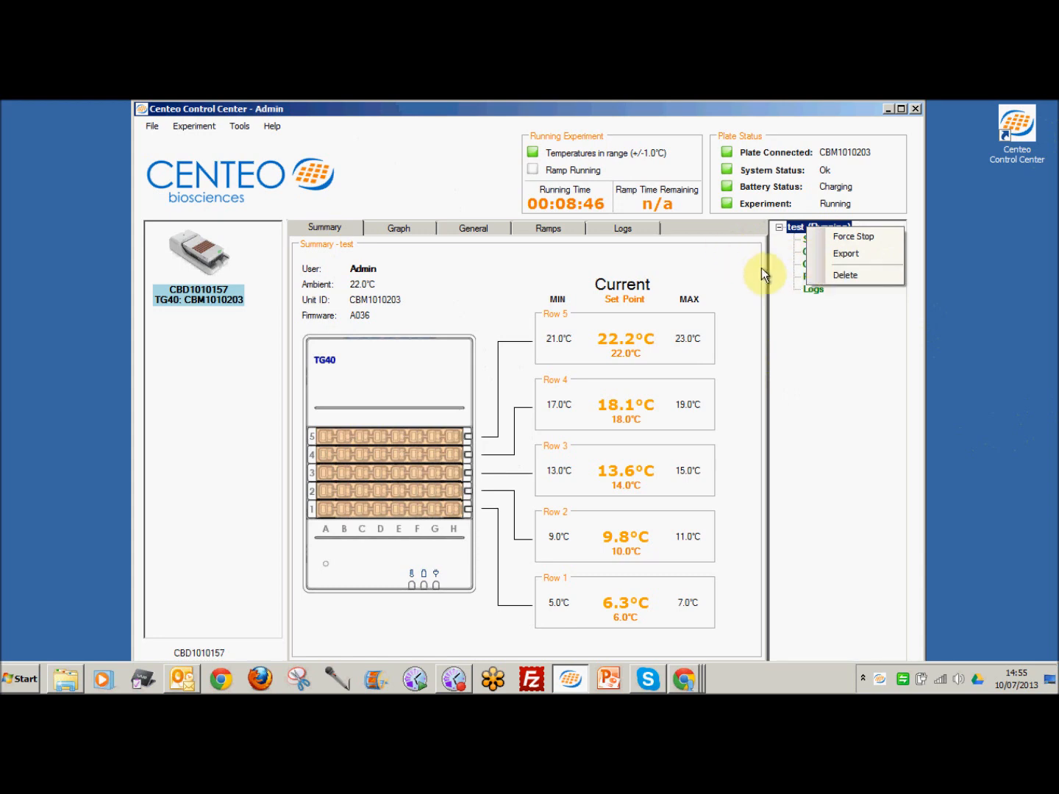
click(194, 126)
click(202, 155)
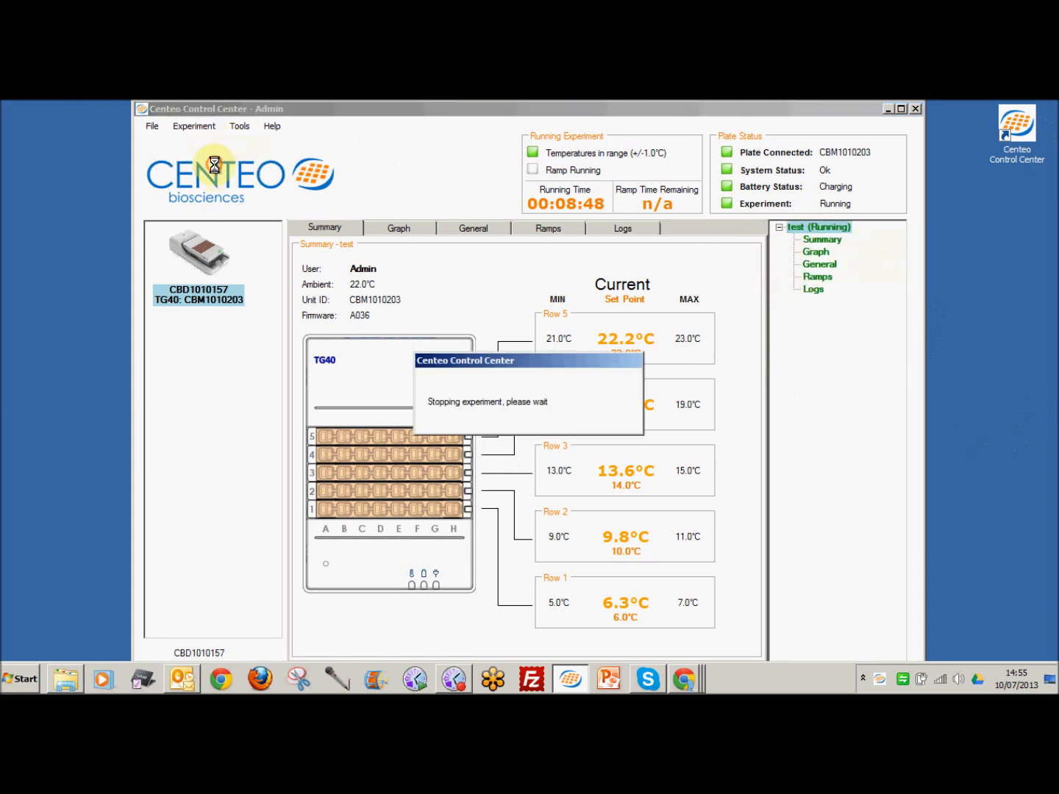
click(614, 431)
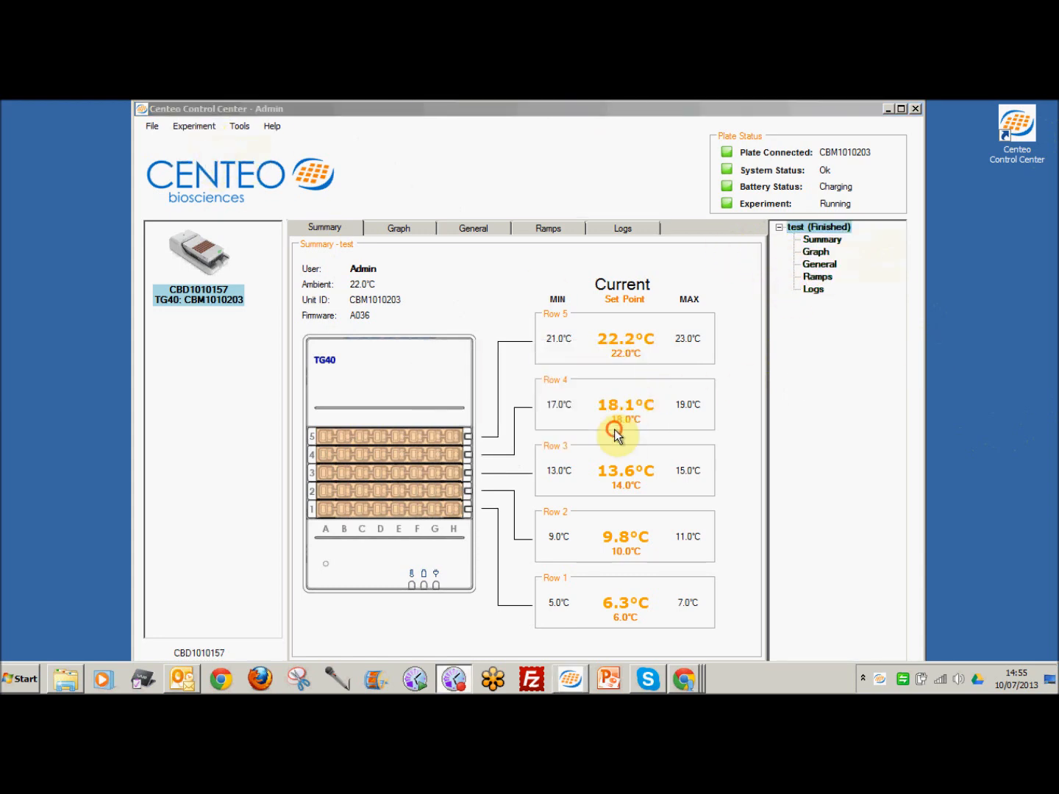
Delete the finished "test" experiment and maximize the program window.
right_click(815, 229)
click(851, 281)
click(550, 433)
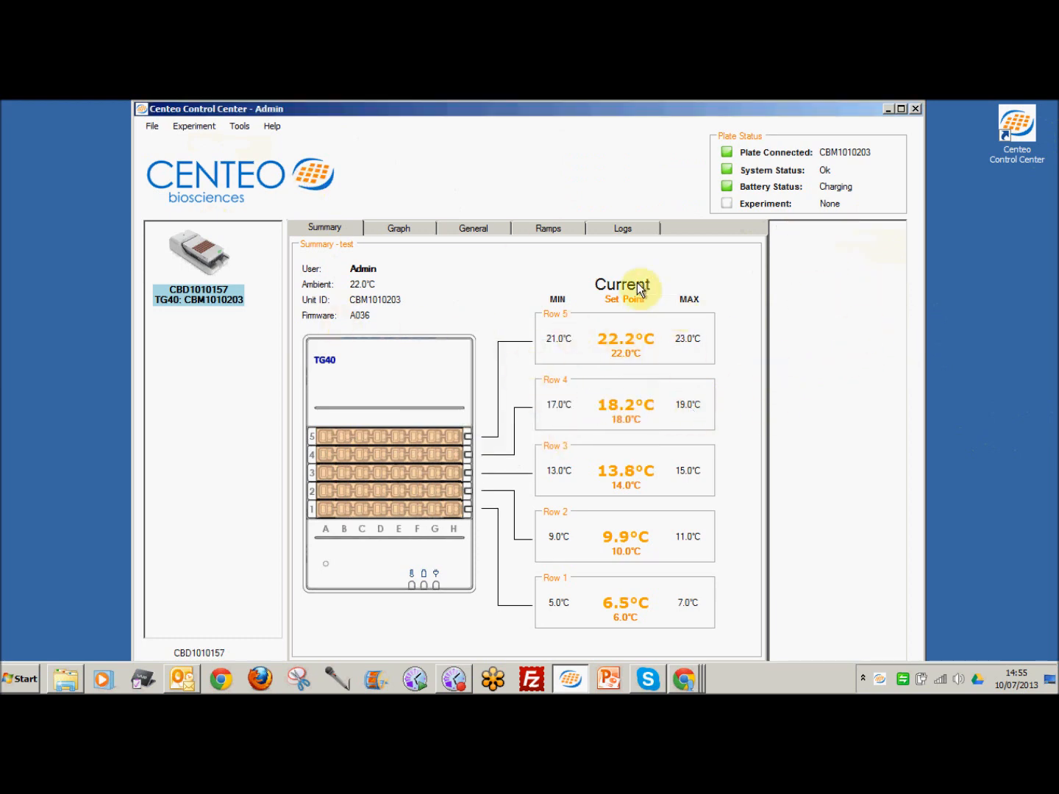
click(900, 110)
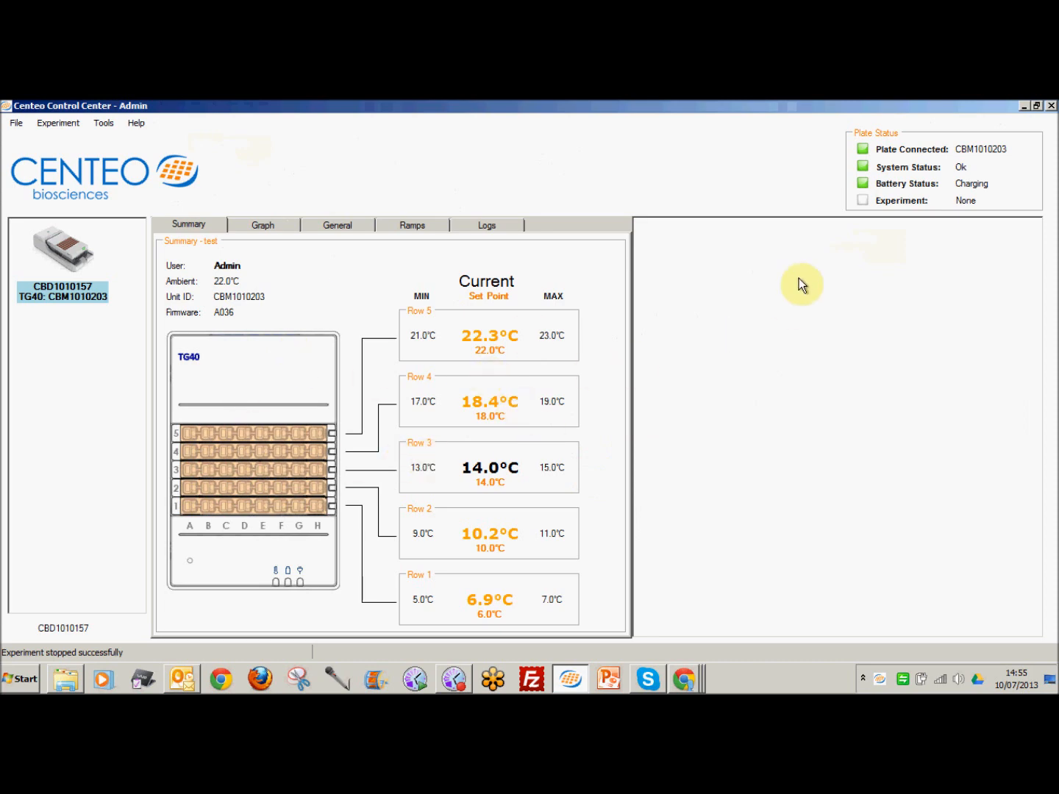
Start a new experiment on the connected TG40 device, name it "test" and continue to the temperature settings.
click(78, 253)
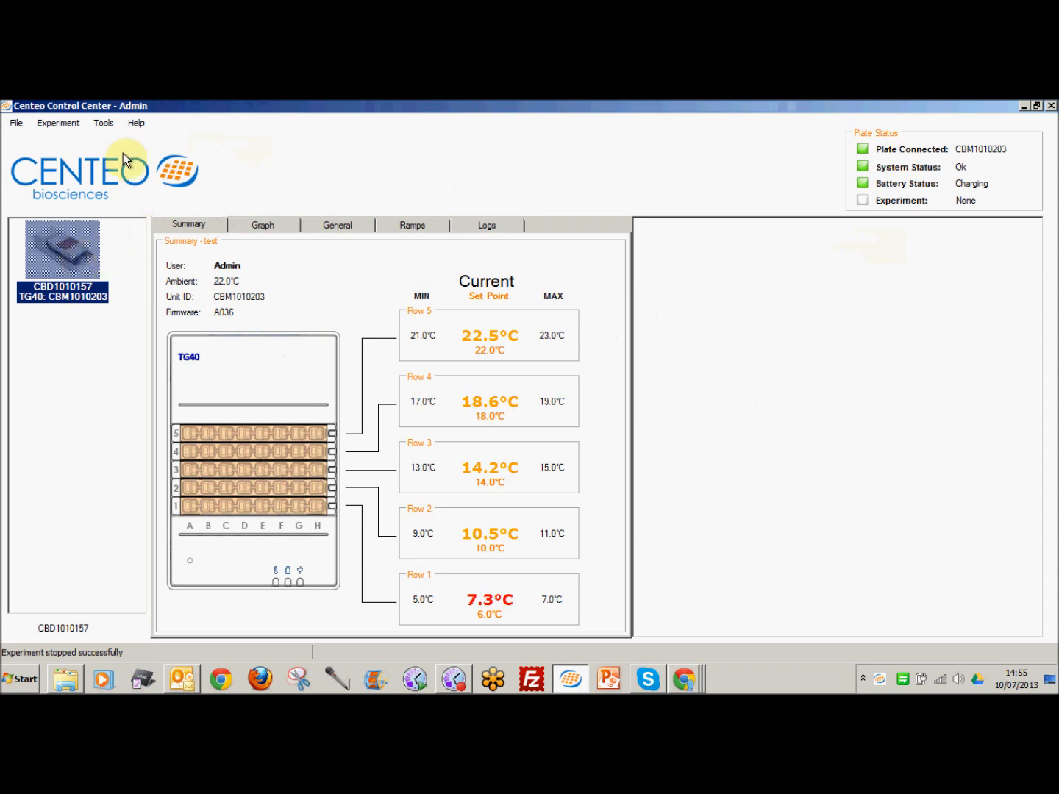
click(14, 128)
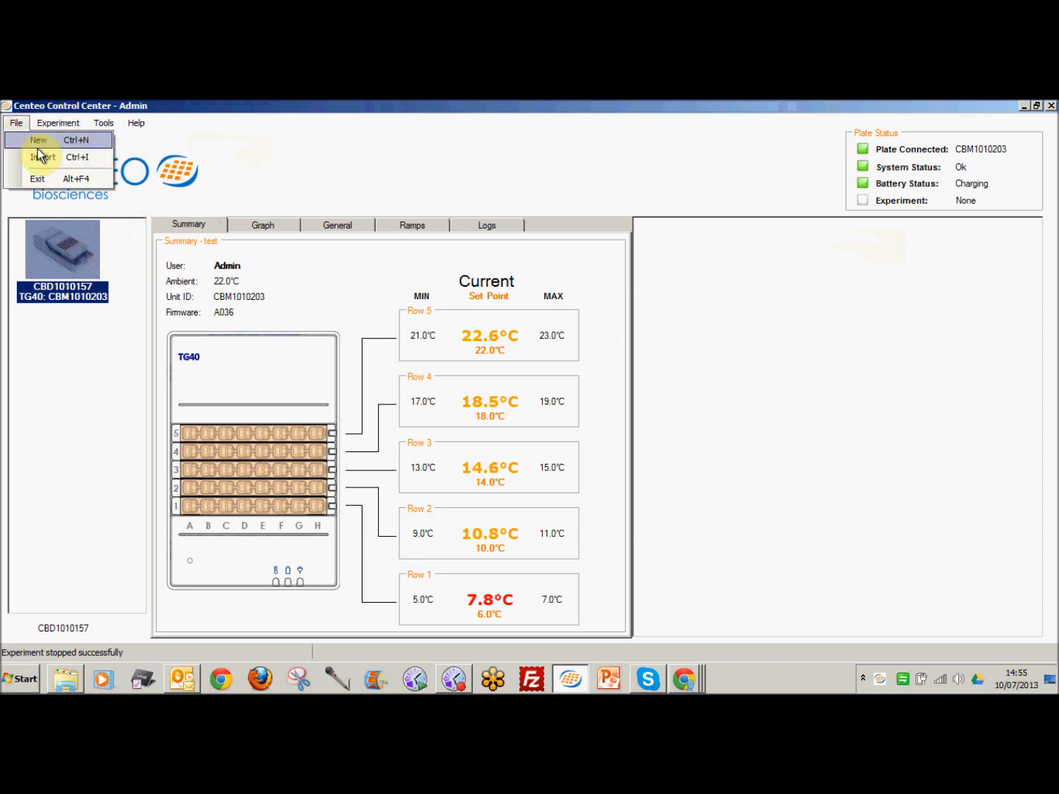
click(39, 141)
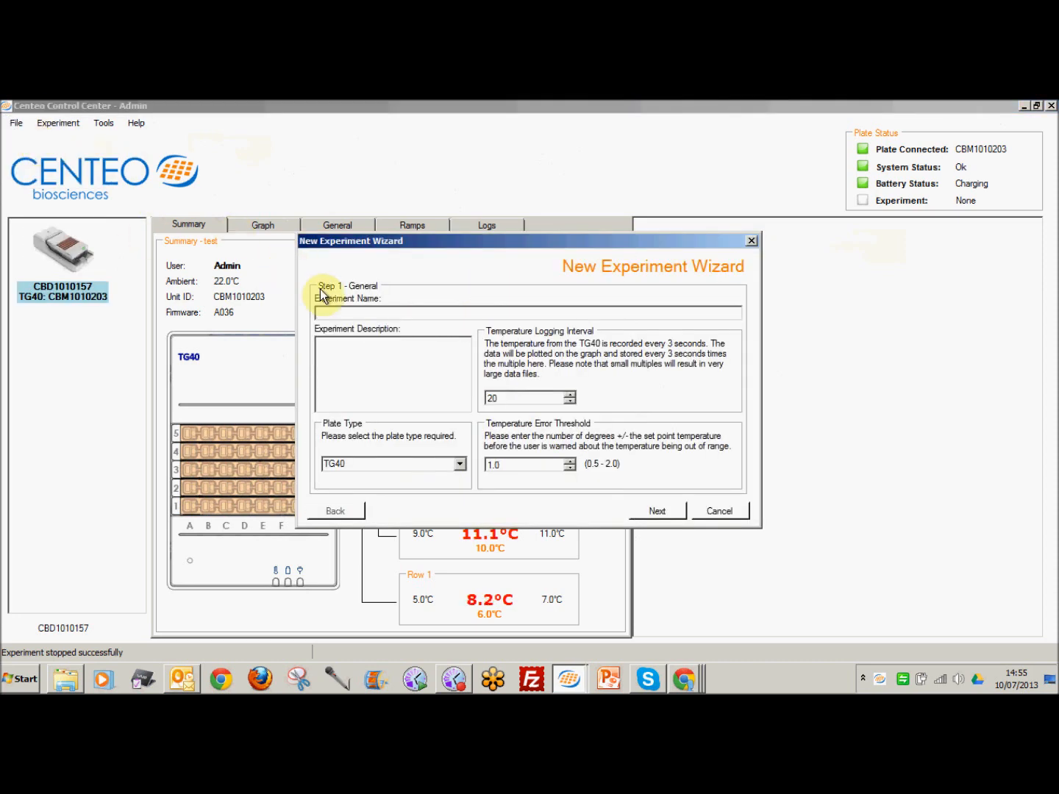
click(358, 313)
text(test)
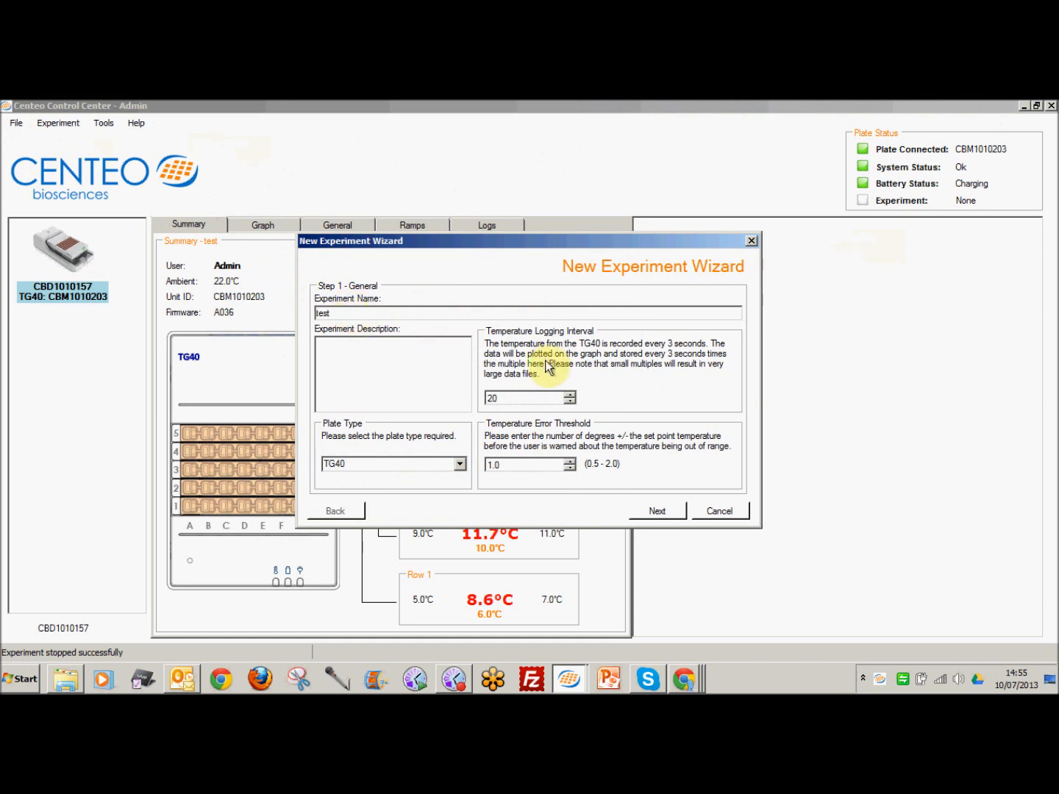
click(658, 512)
Set average relative humidity to 50, highest ambient temperature to 20 and the row 1 set point to 4, and finish the wizard with empty wells.
click(465, 304)
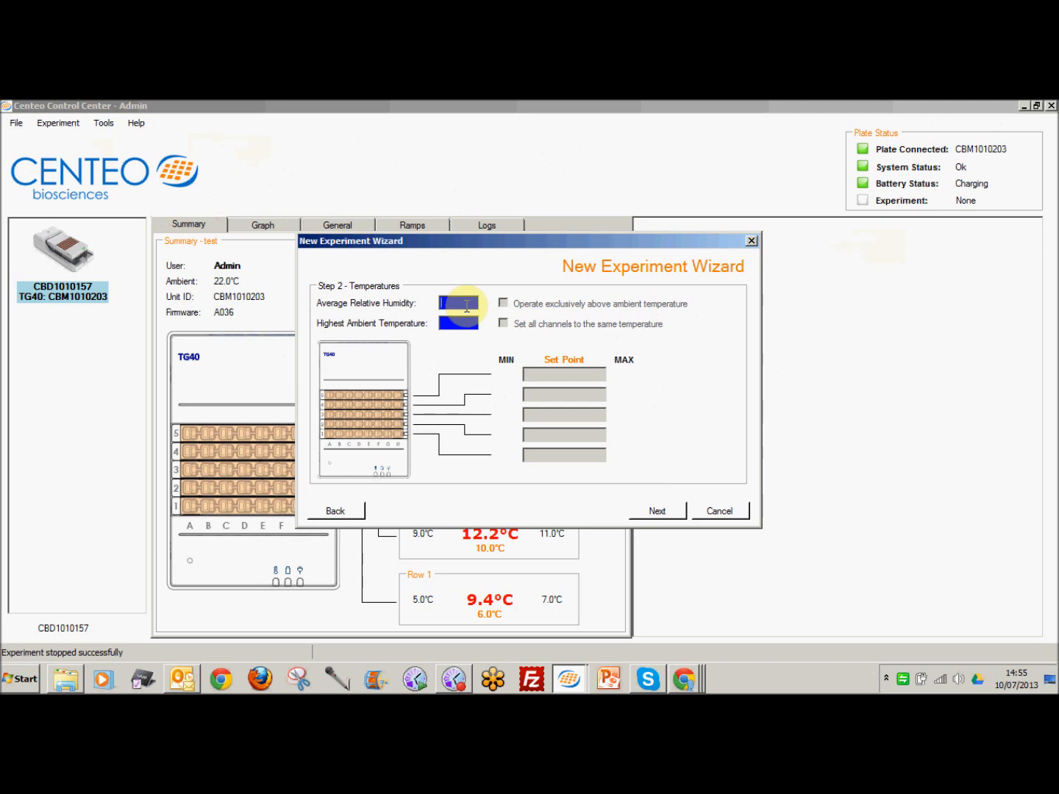
text(50)
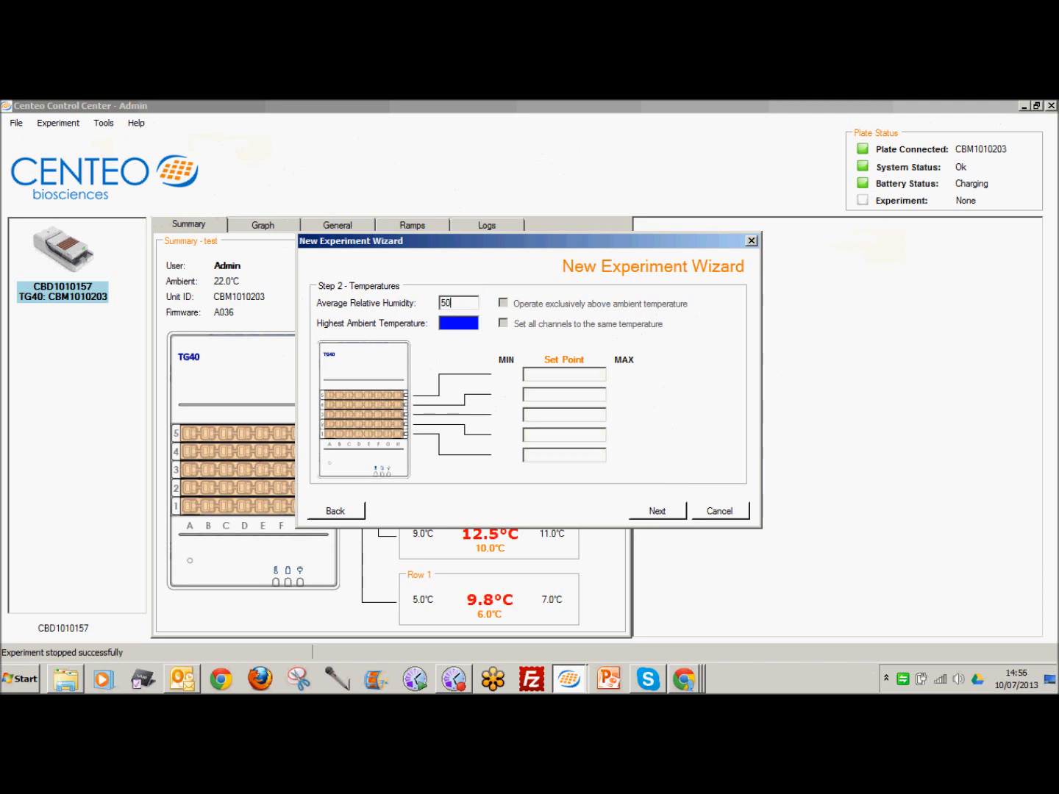
click(469, 327)
text(20)
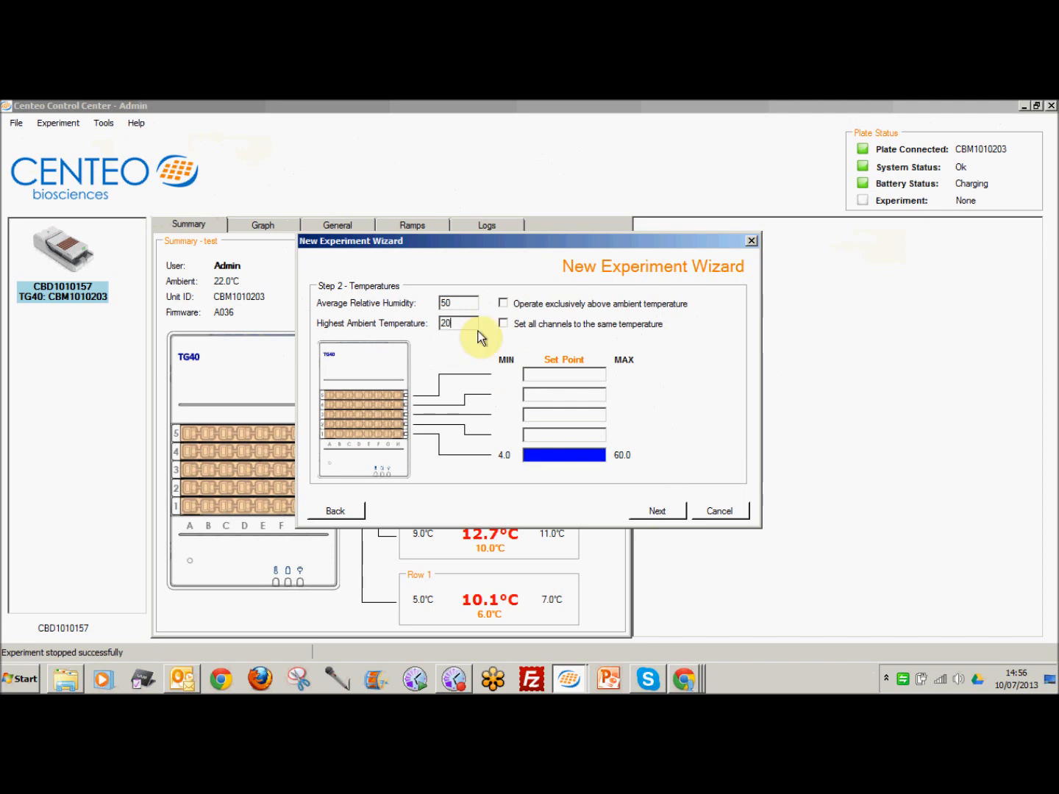
click(577, 453)
text(4)
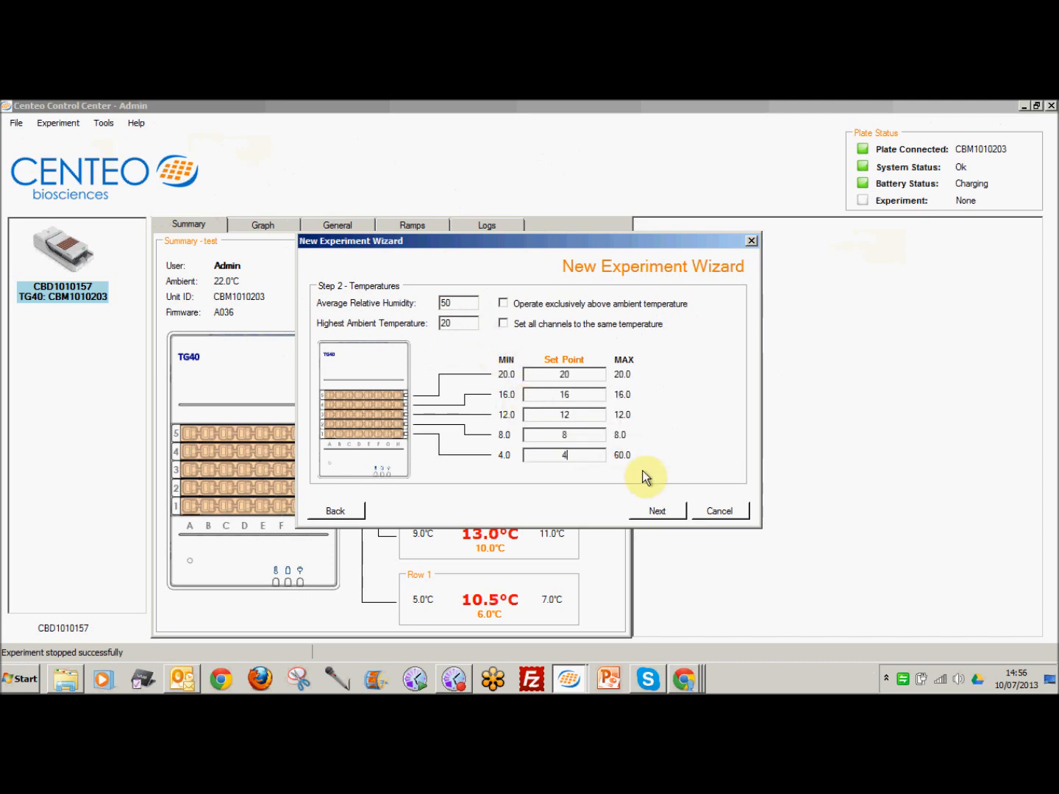
click(659, 511)
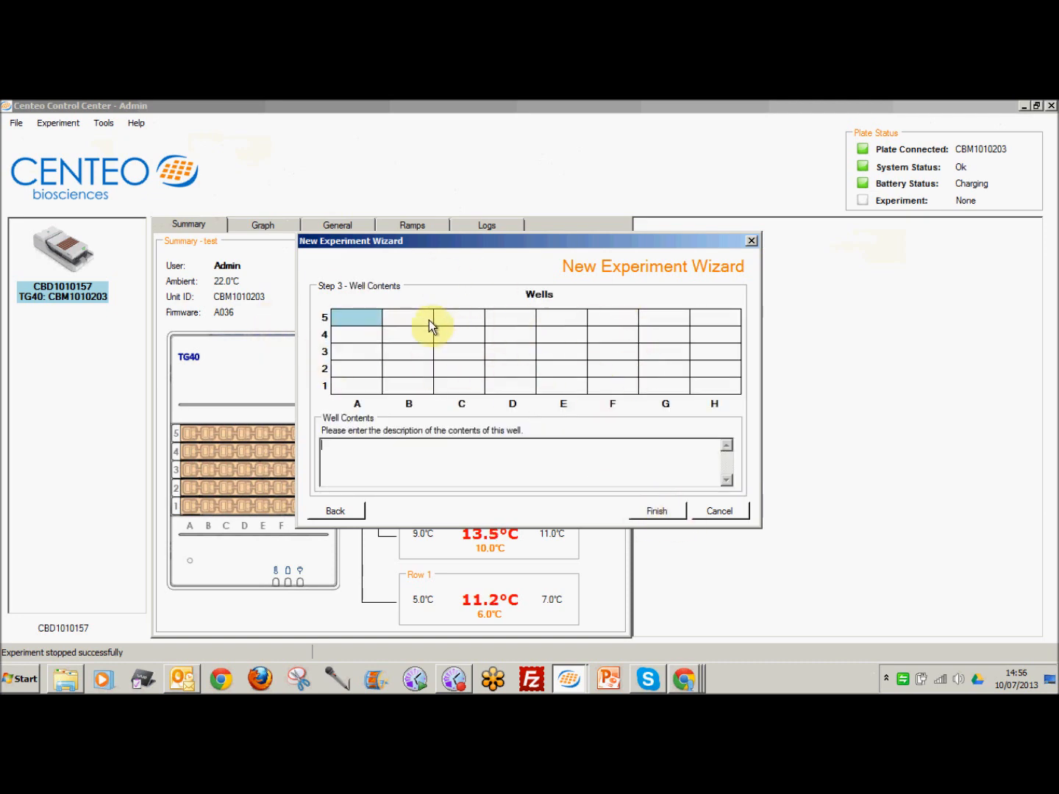
click(670, 514)
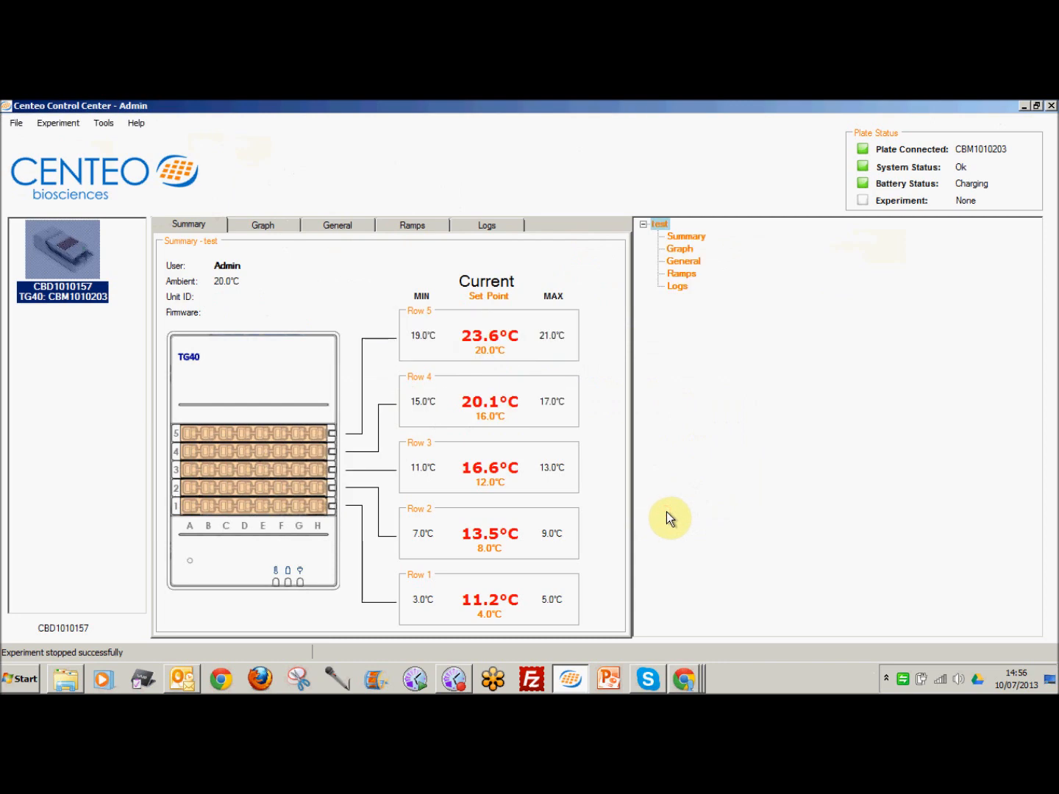
Start the new "test" experiment and select it in the experiment tree.
click(66, 125)
click(77, 136)
click(674, 436)
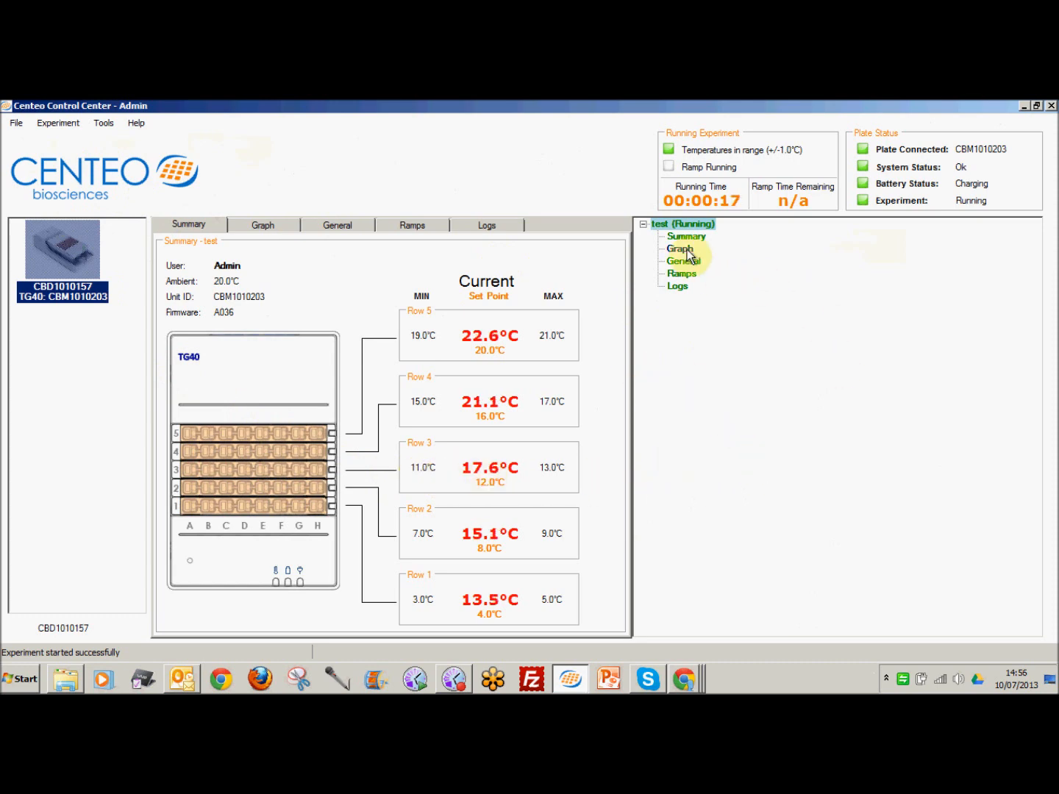
click(679, 225)
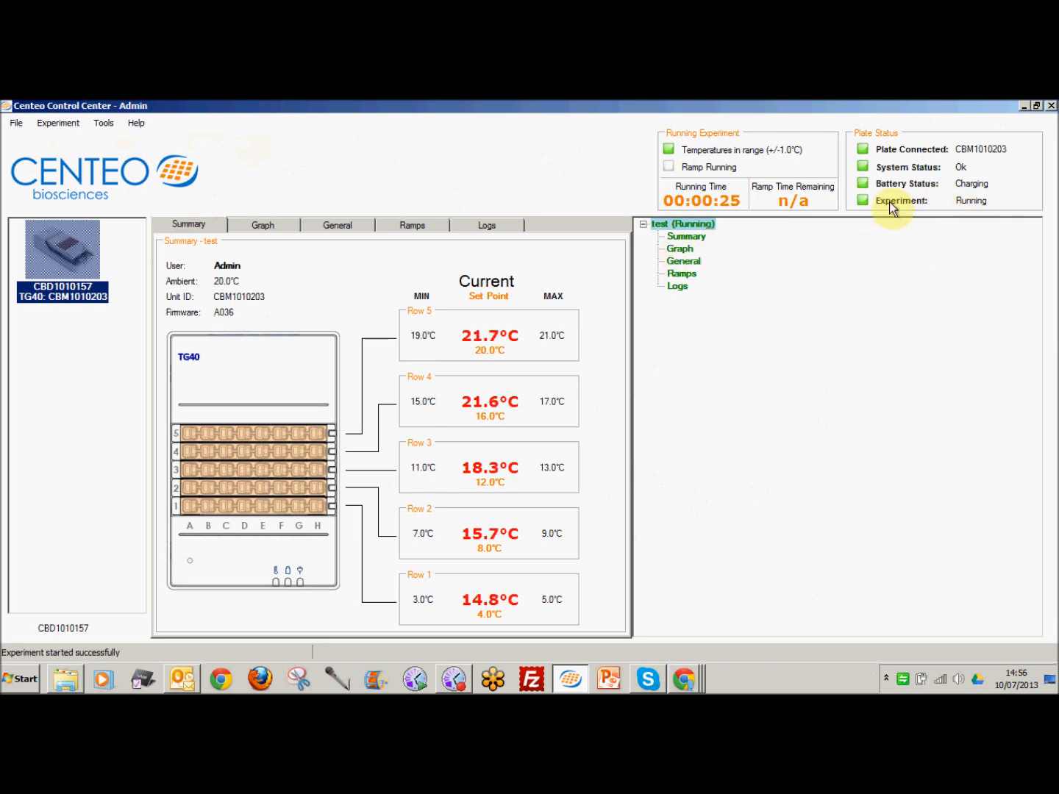
Begin another new experiment named "test2" with the description "Just a demo".
click(16, 124)
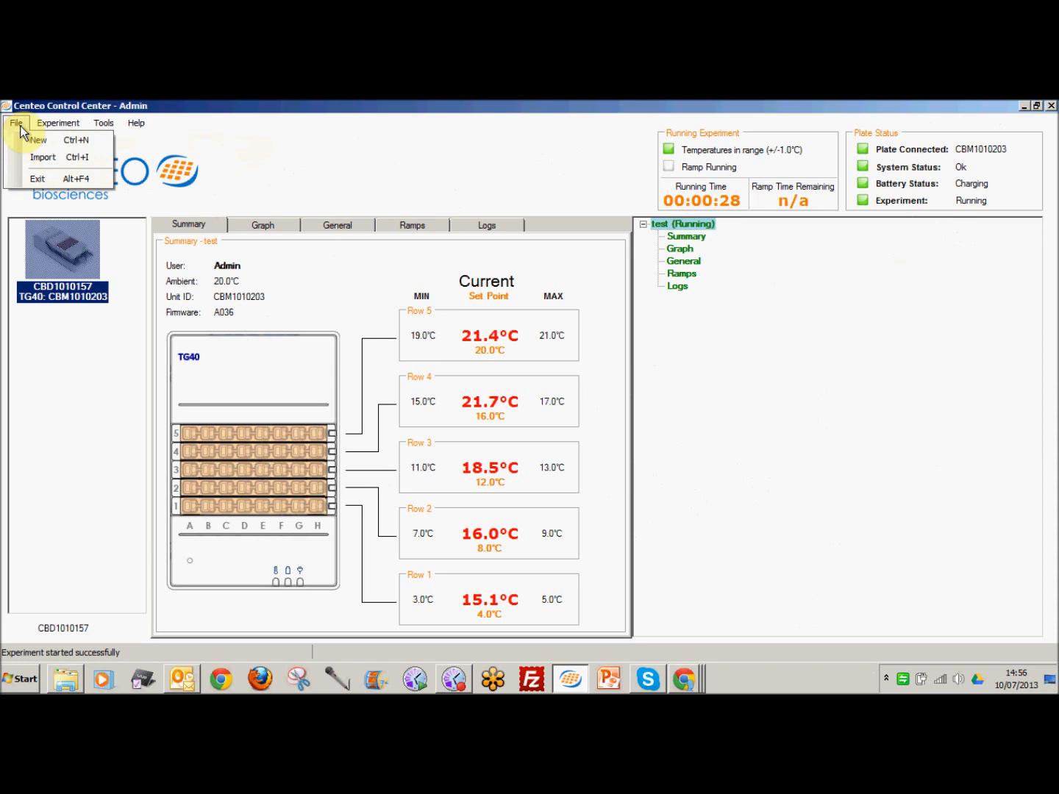
click(37, 140)
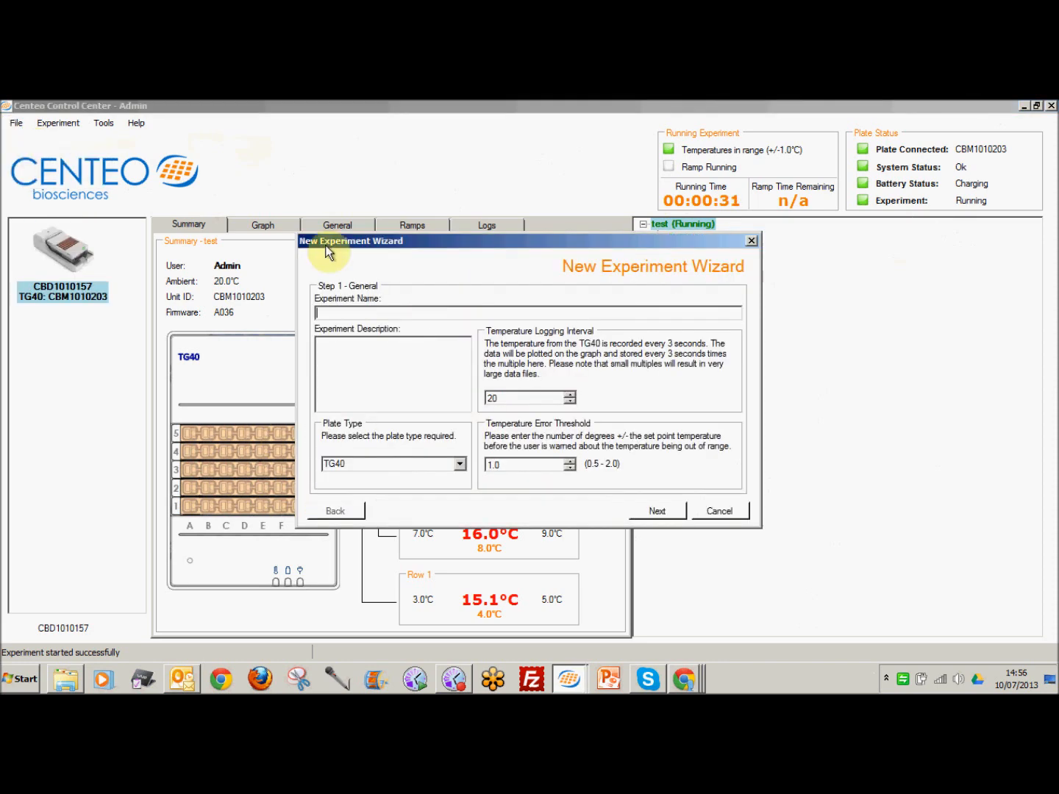
click(329, 316)
text(test2)
click(377, 367)
text(Just a demo)
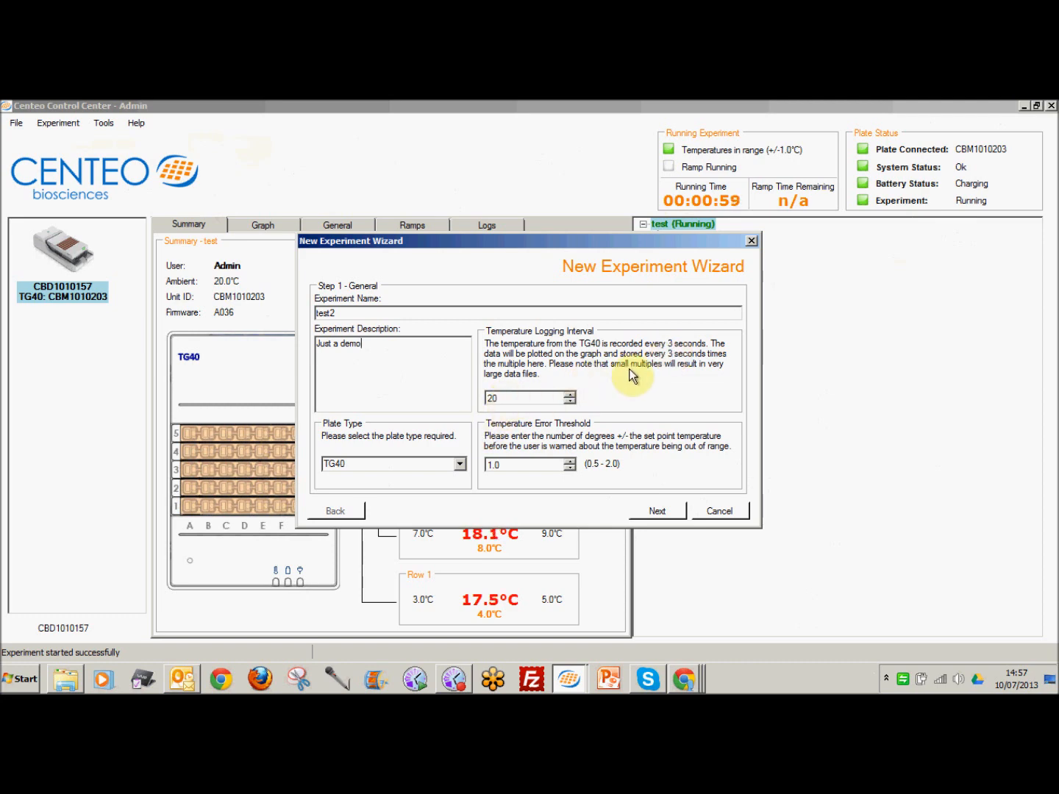
Keep the temperature logging interval at 20, choose the TG40 plate type and continue to the temperature settings.
click(500, 401)
click(496, 398)
key(BackSpace)
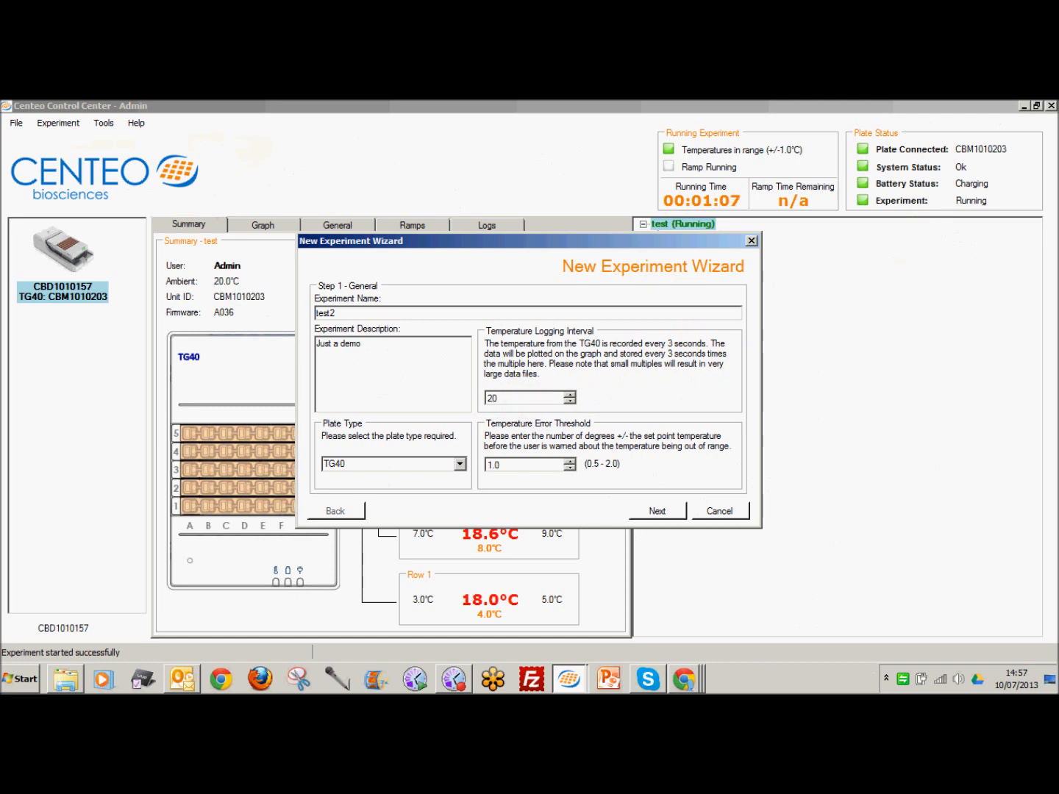
click(506, 398)
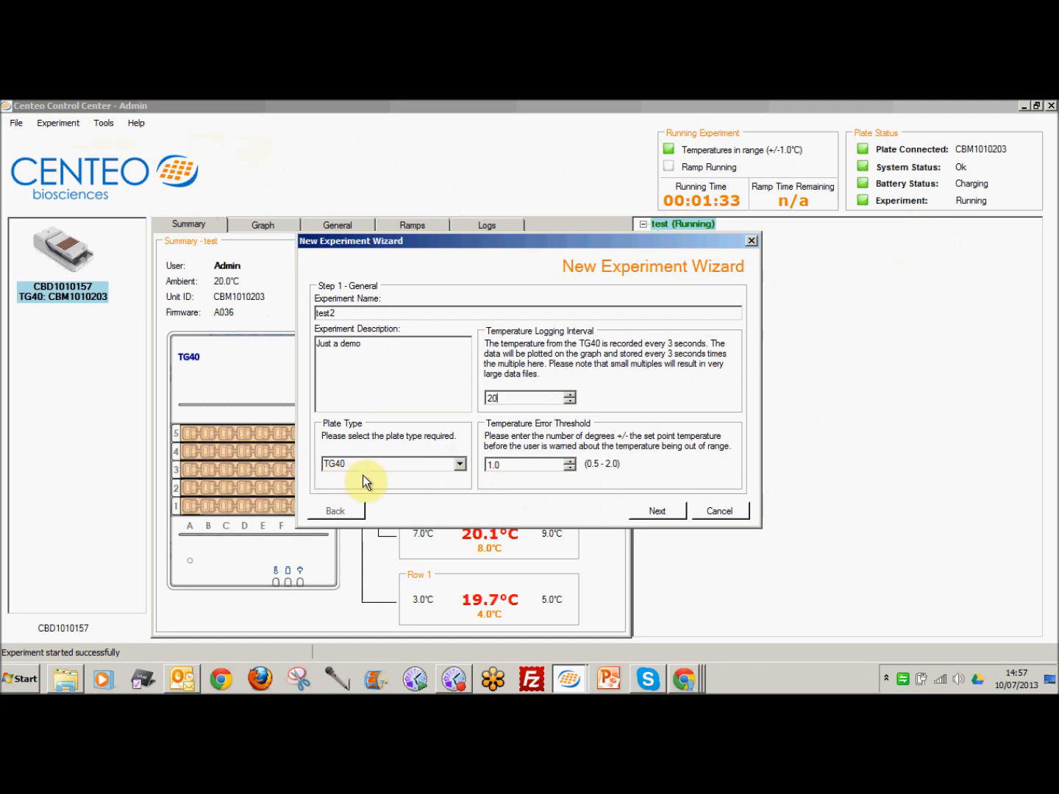
click(457, 465)
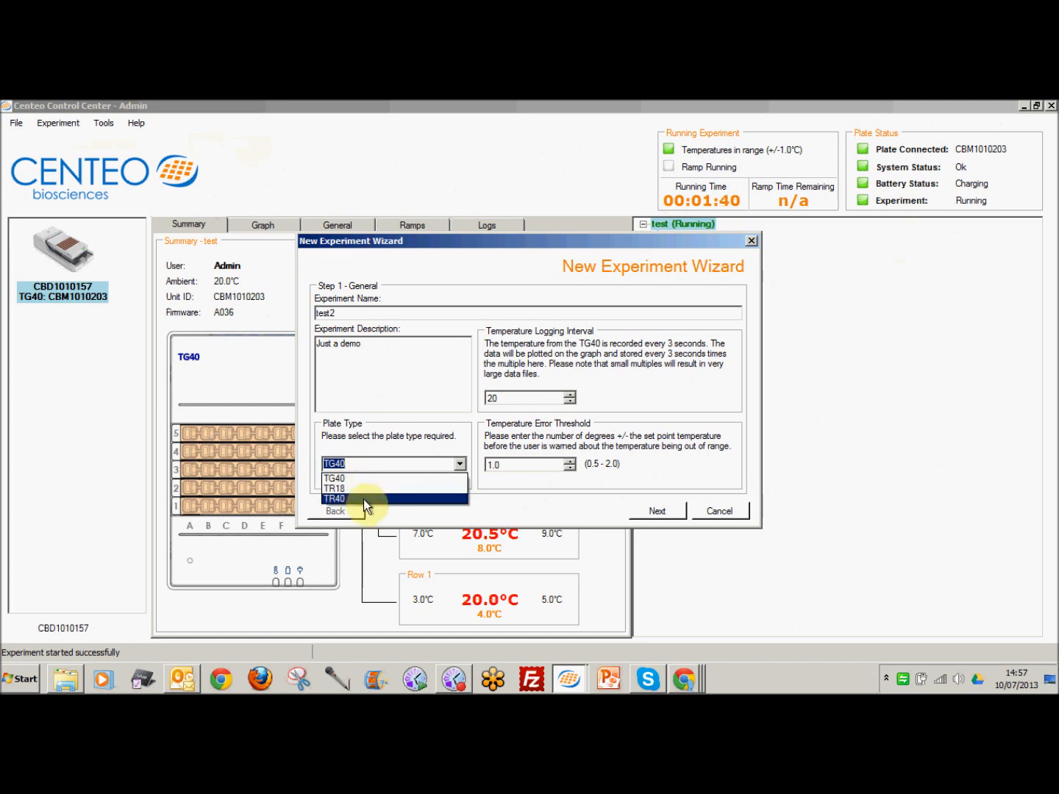
click(349, 479)
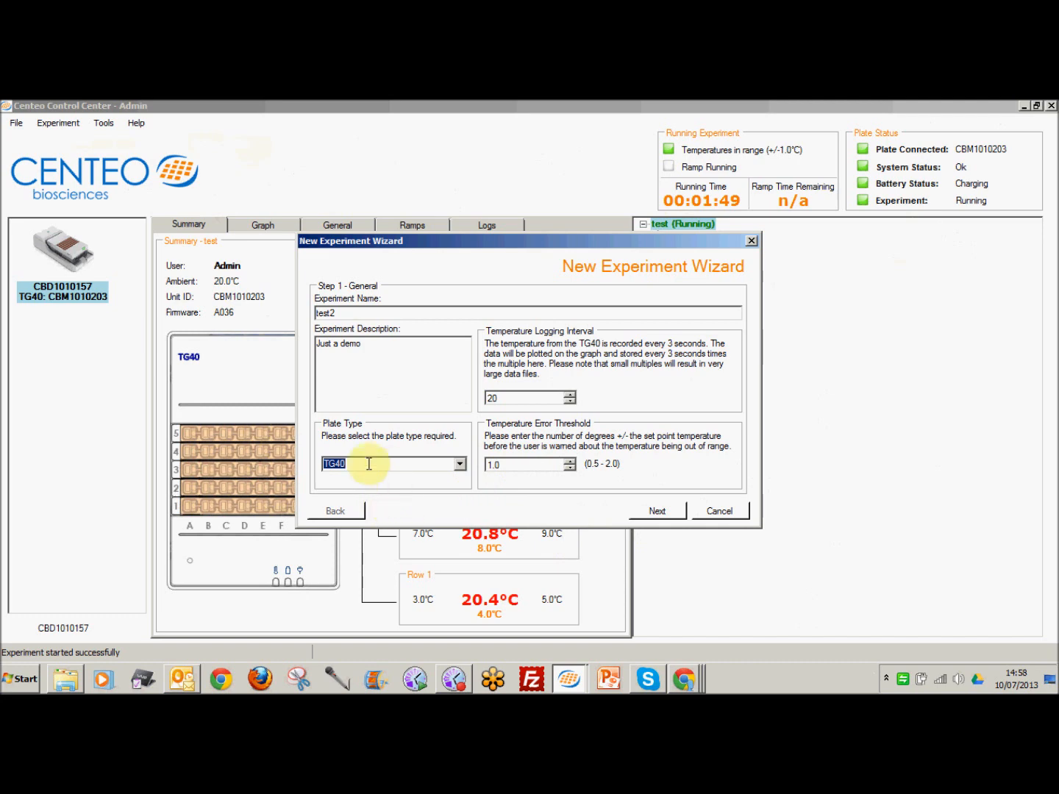
click(658, 514)
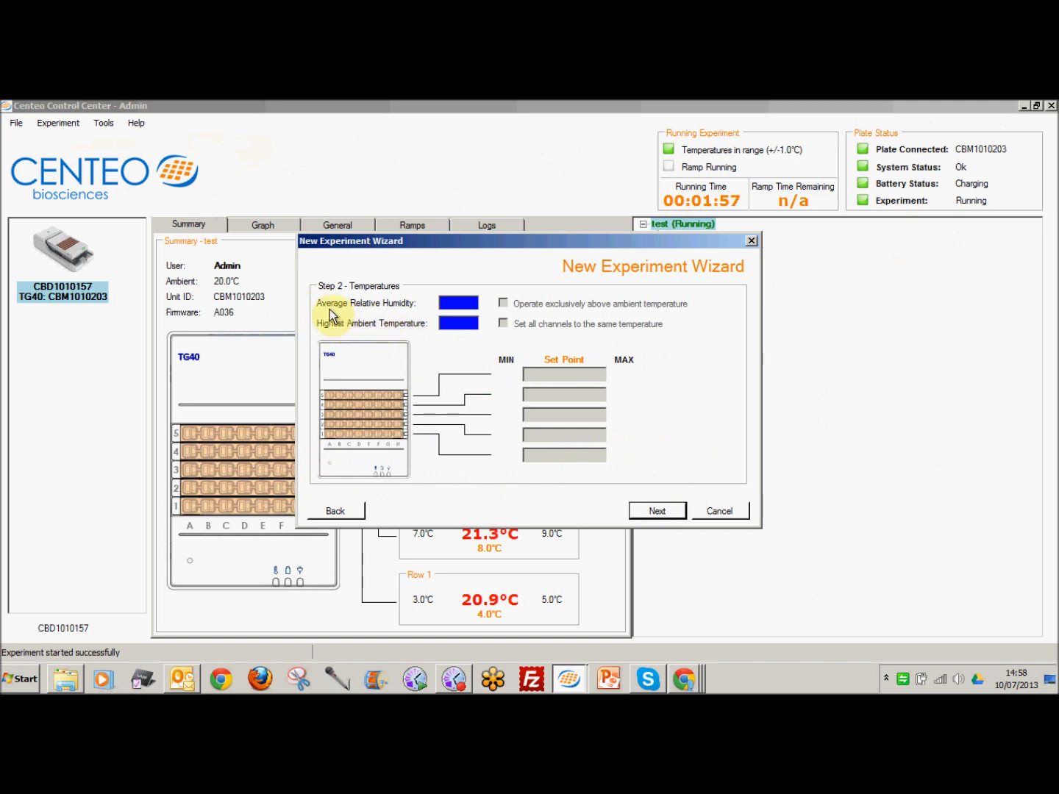
Switch to a new Chrome window and arrange it and the experiment wizard side by side.
click(460, 303)
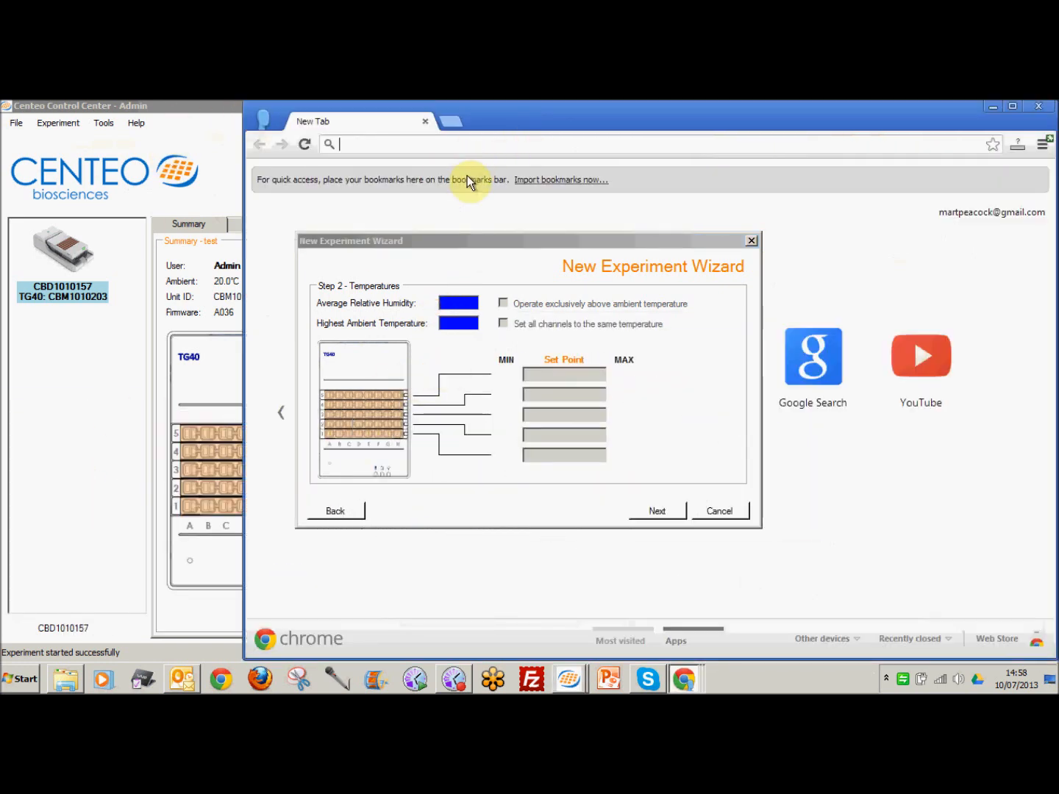
drag(517, 118, 345, 147)
mouse_move(514, 242)
mouse_down()
mouse_move(917, 350)
mouse_move(1058, 307)
mouse_up()
drag(380, 130, 348, 121)
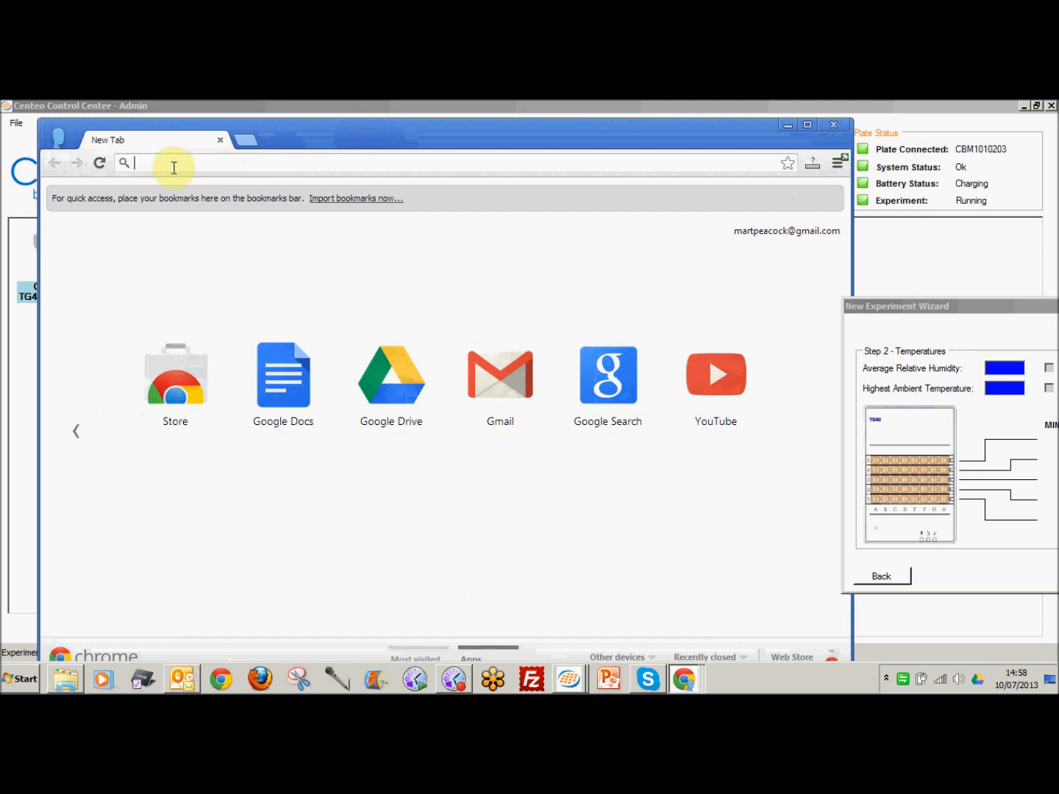
text(te)
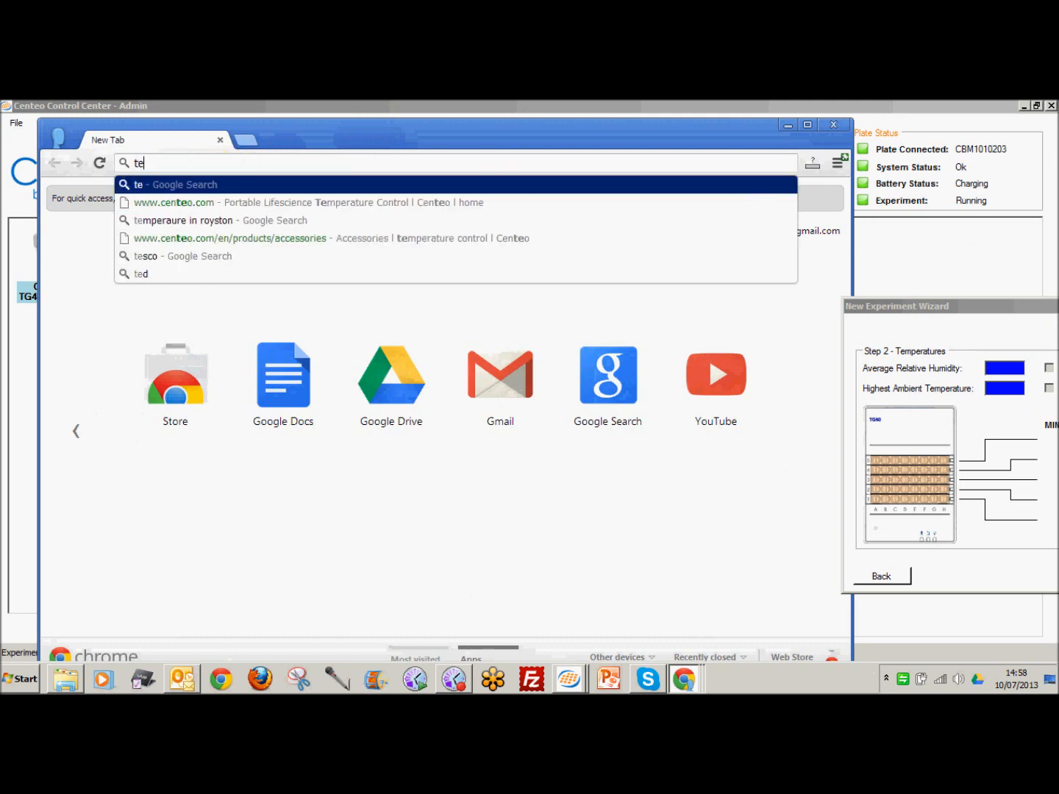
key(BackSpace)
key(BackSpace)
text(eweat)
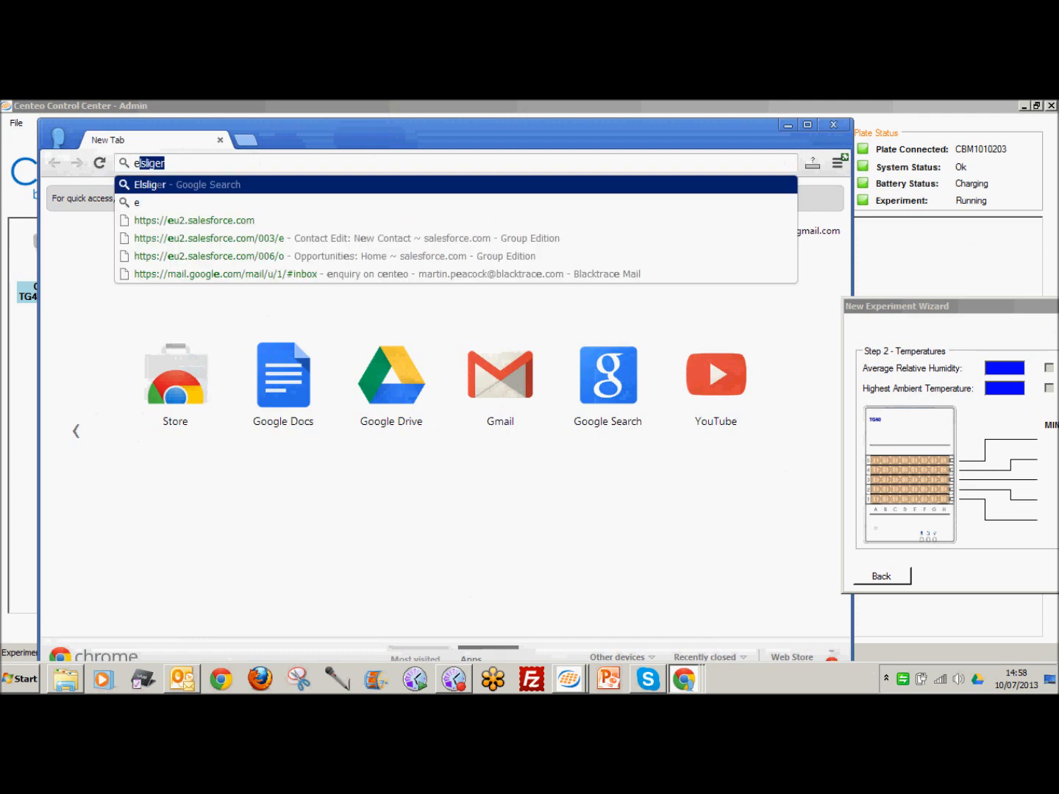
text(her)
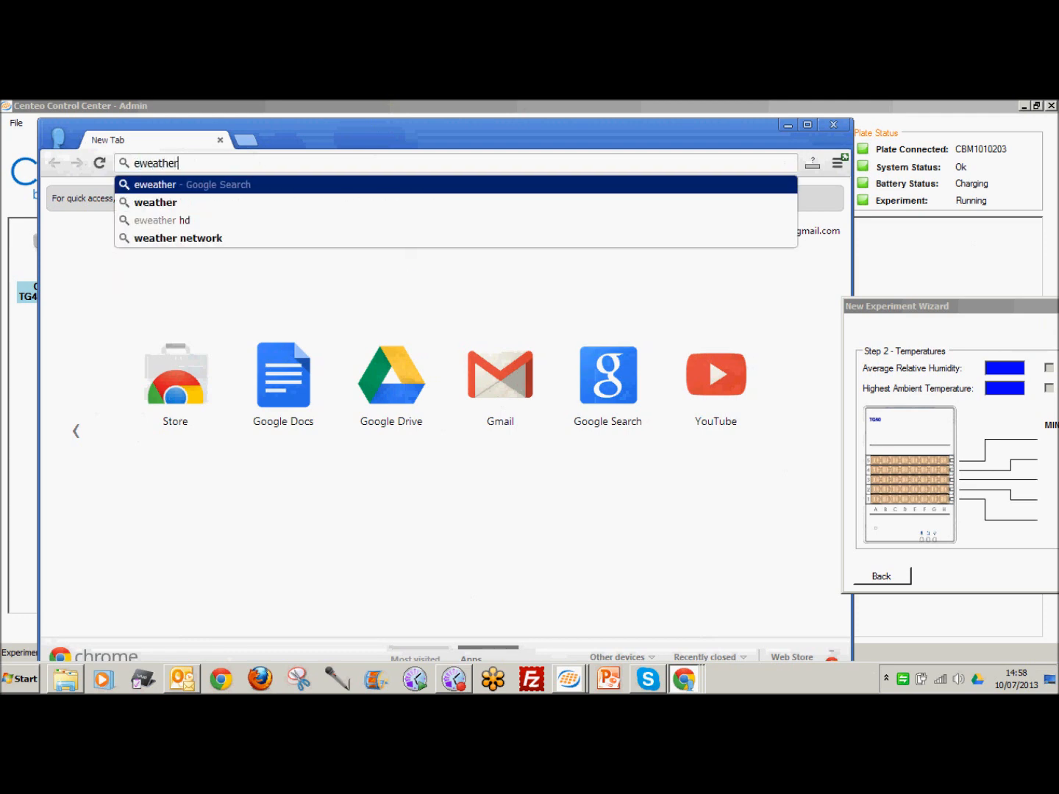
key(BackSpace)
key(BackSpace)
key(BackSpace)
key(BackSpace)
key(BackSpace)
key(BackSpace)
key(BackSpace)
key(BackSpace)
Search Google for "weather in London" and move the experiment wizard next to the weather details.
text(weather in)
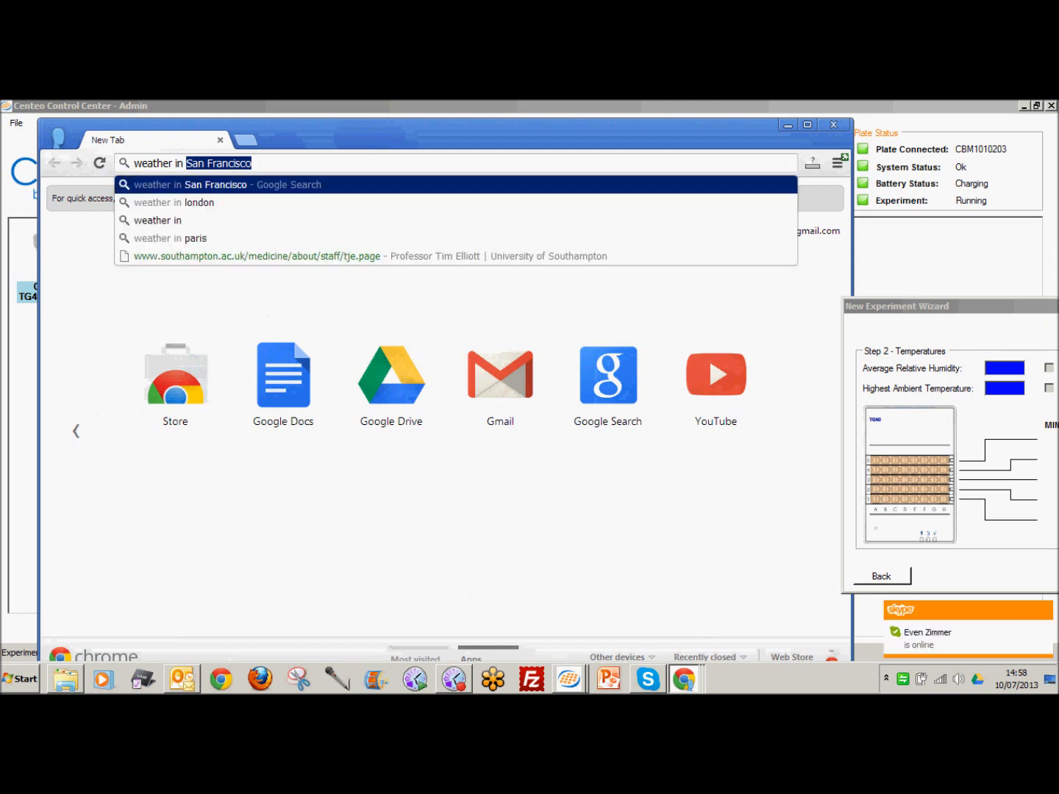
text(London)
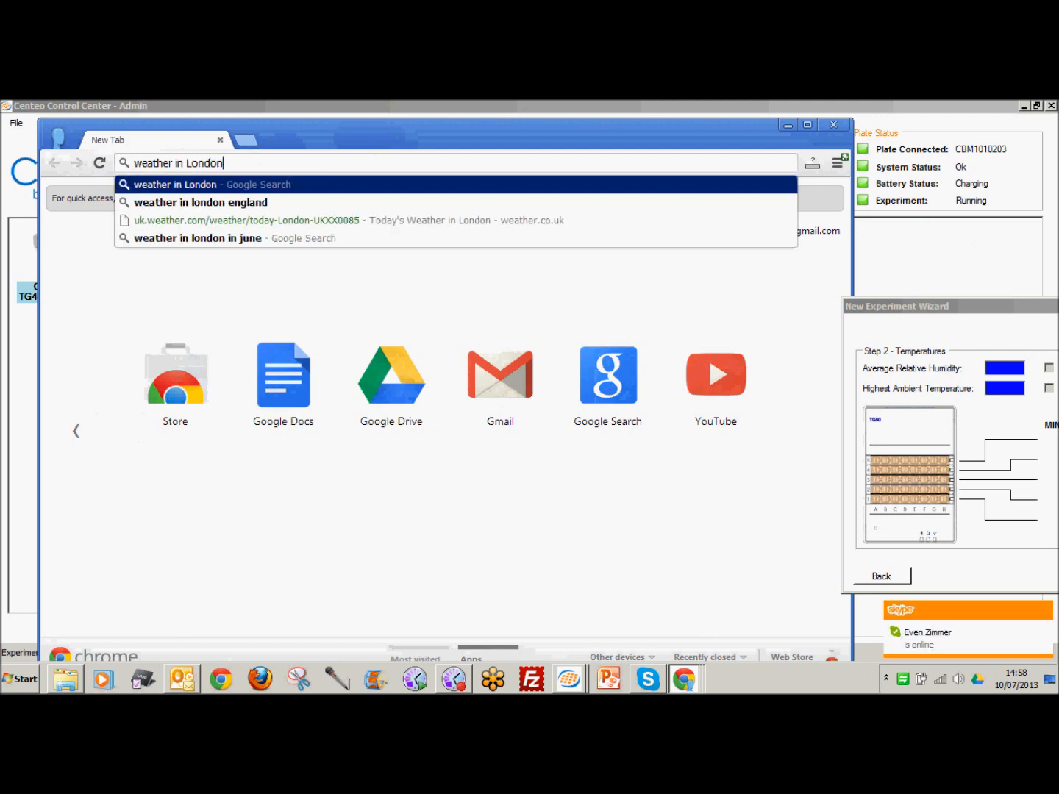
key(Return)
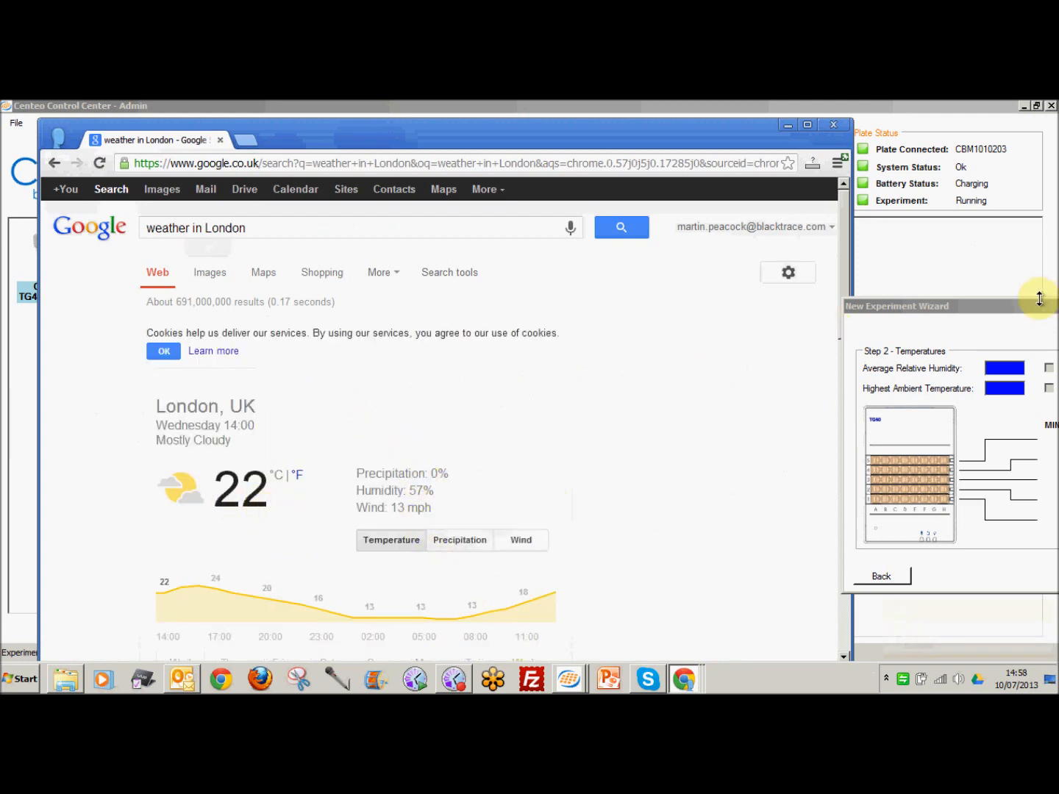
drag(1012, 308, 754, 283)
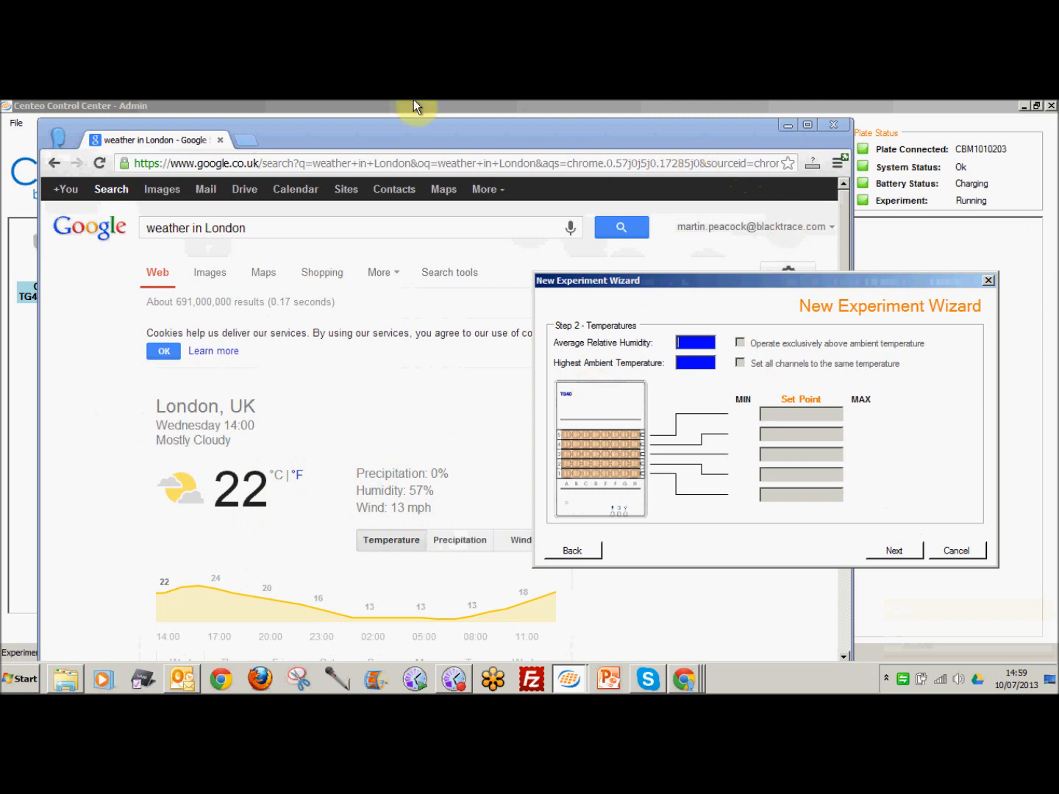
Put the browser away and set the average relative humidity to 57 and the highest ambient temperature to 22.
click(545, 140)
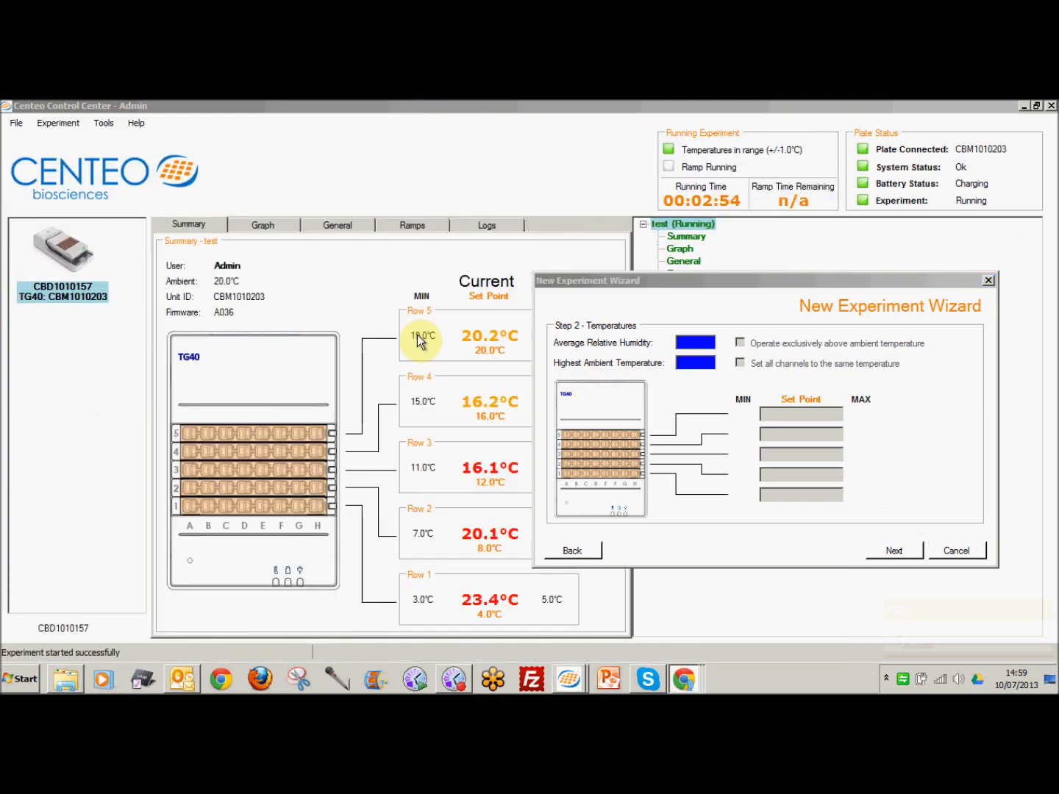
click(697, 345)
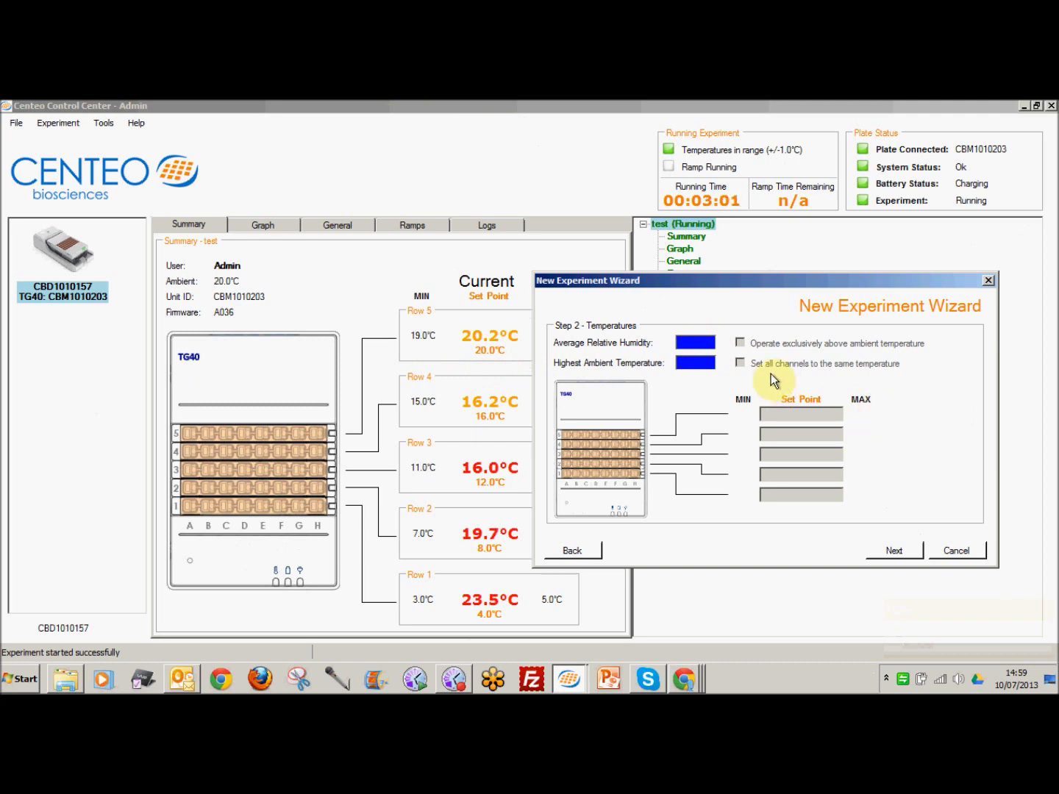
text(57)
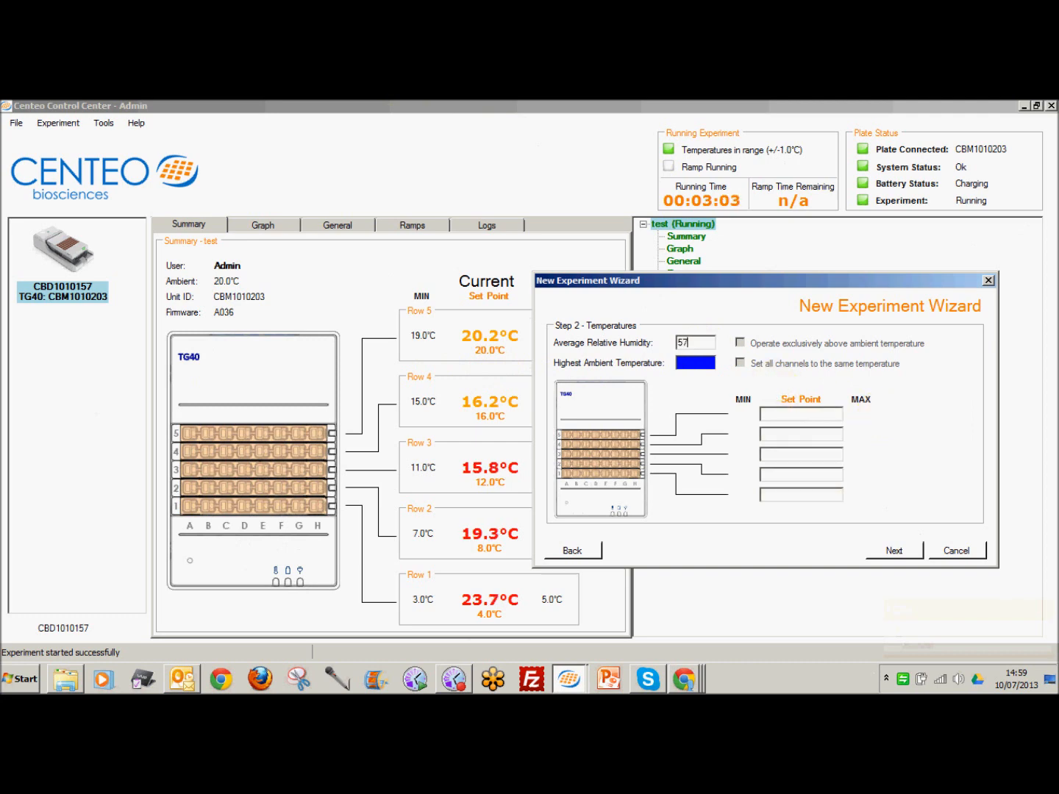
click(702, 362)
text(22)
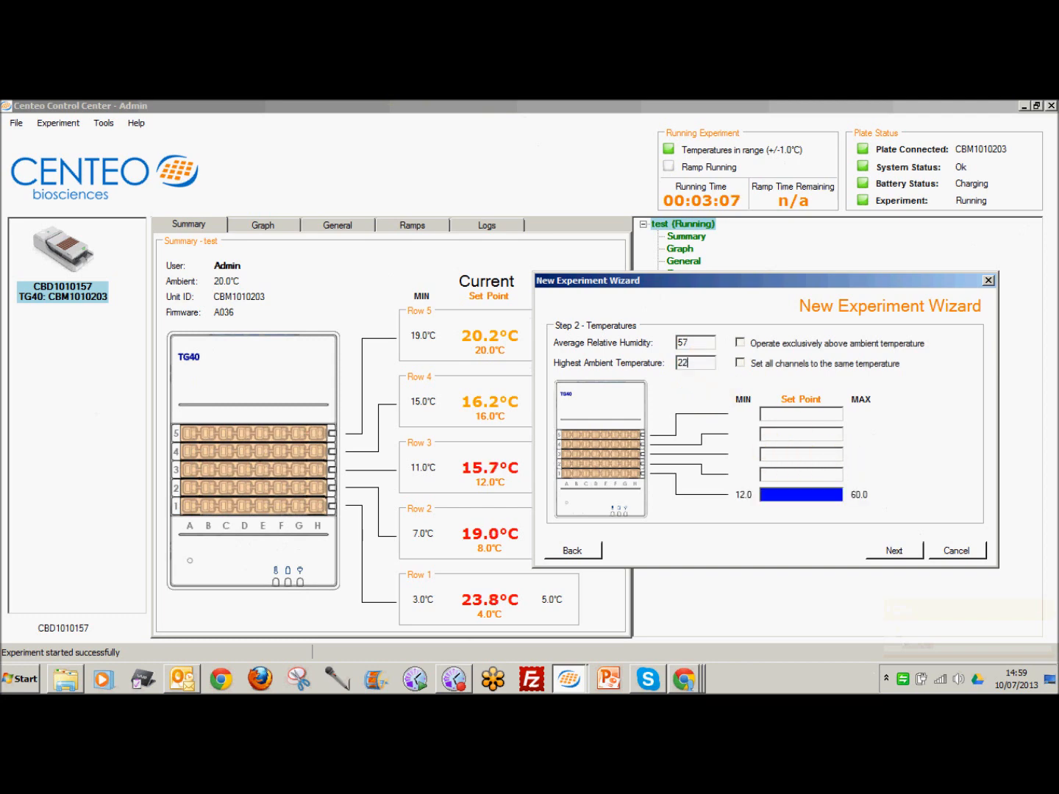
Try restricting the experiment to operate exclusively above ambient temperature, and turn that option off again.
click(791, 486)
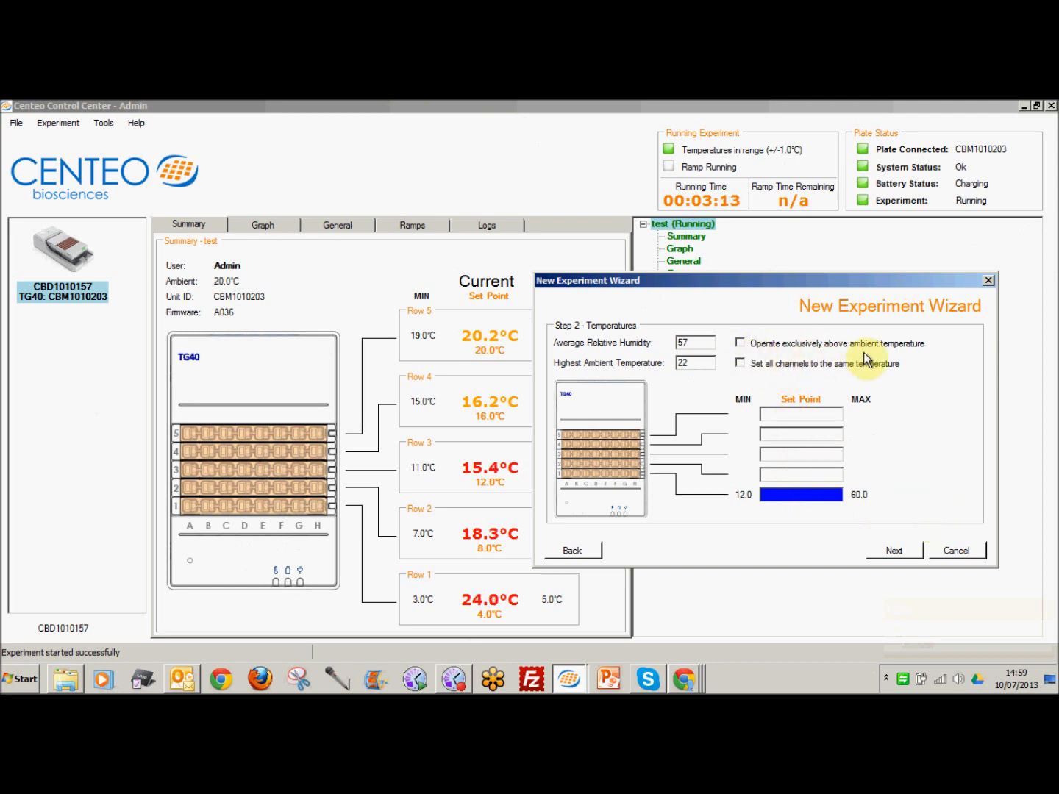
click(740, 343)
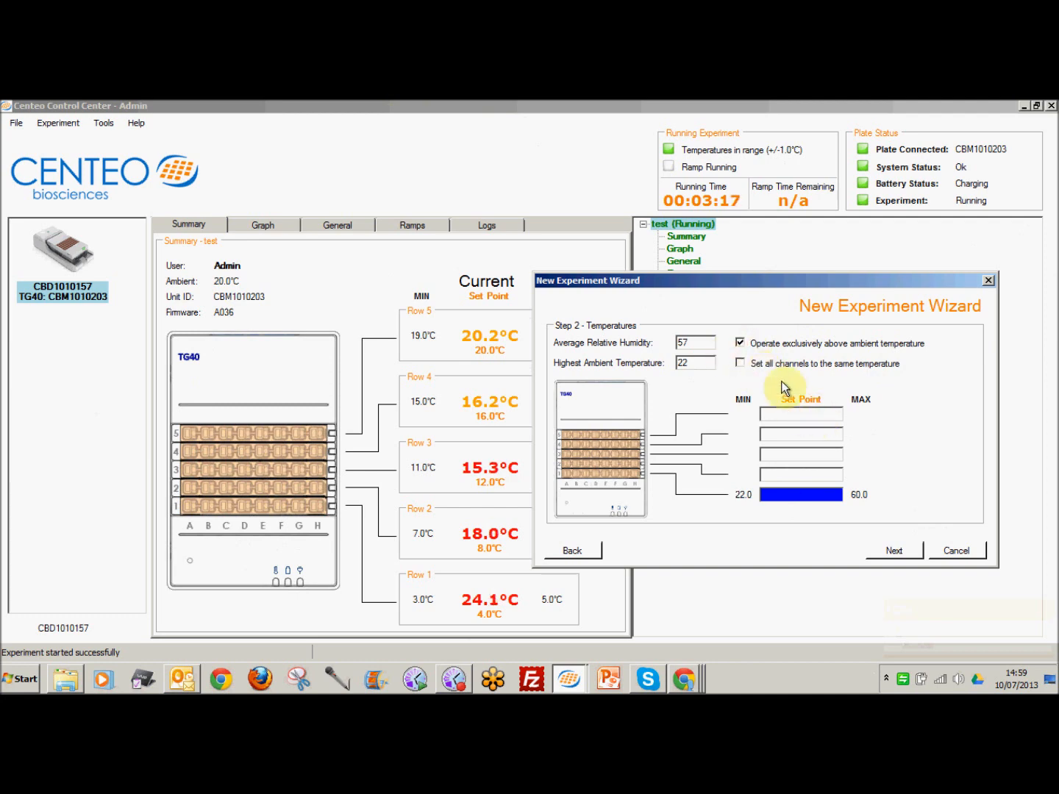
click(742, 342)
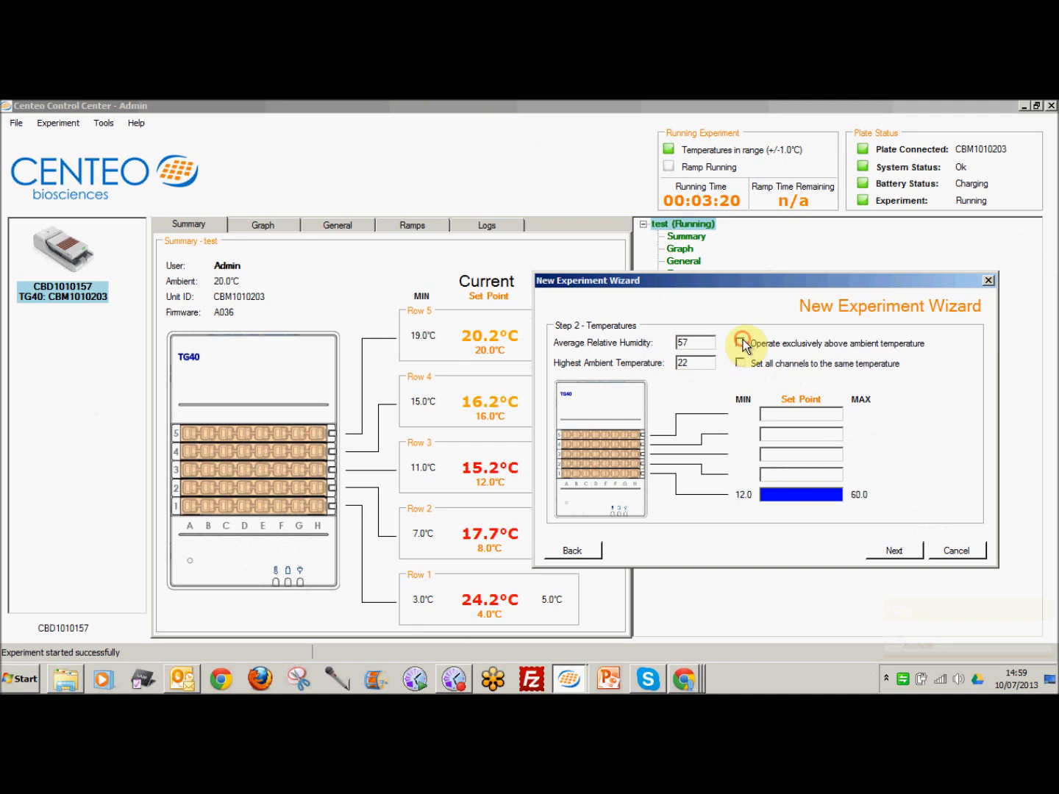
Set the set points of rows 1 to 5 to 12, 16, 20, 24 and 28 °C.
click(818, 498)
text(12)
key(Return)
click(930, 511)
click(804, 474)
text(16)
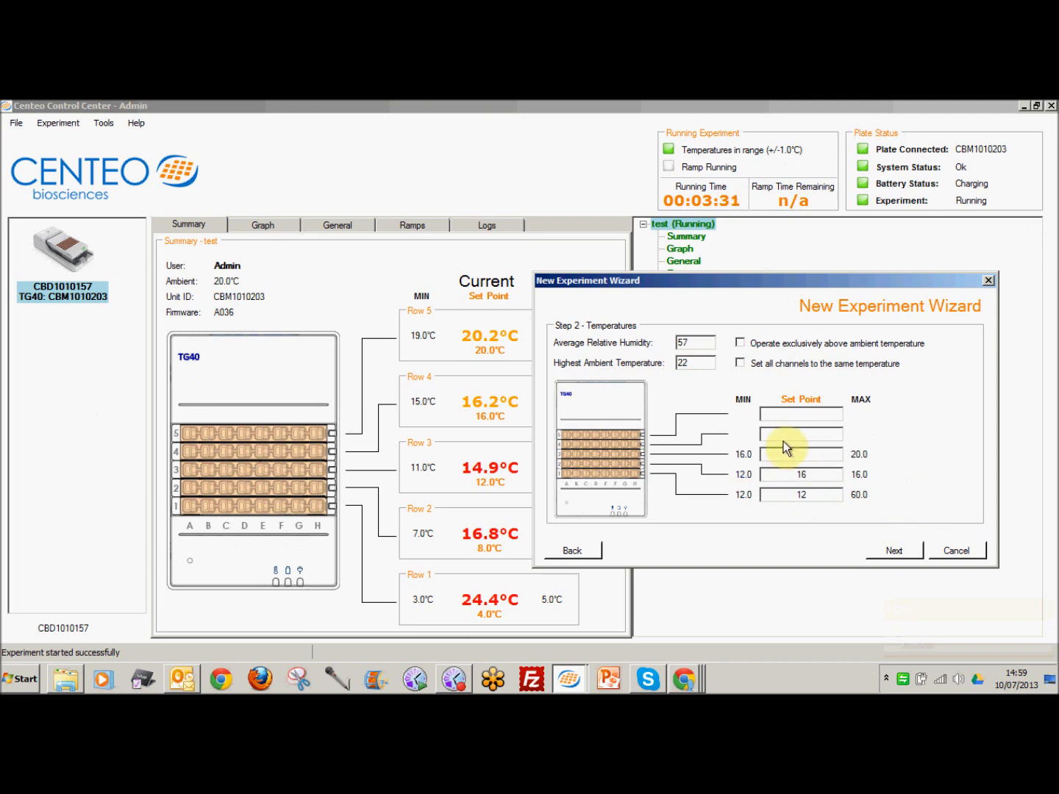
click(812, 453)
text(20)
click(809, 434)
text(24)
click(811, 414)
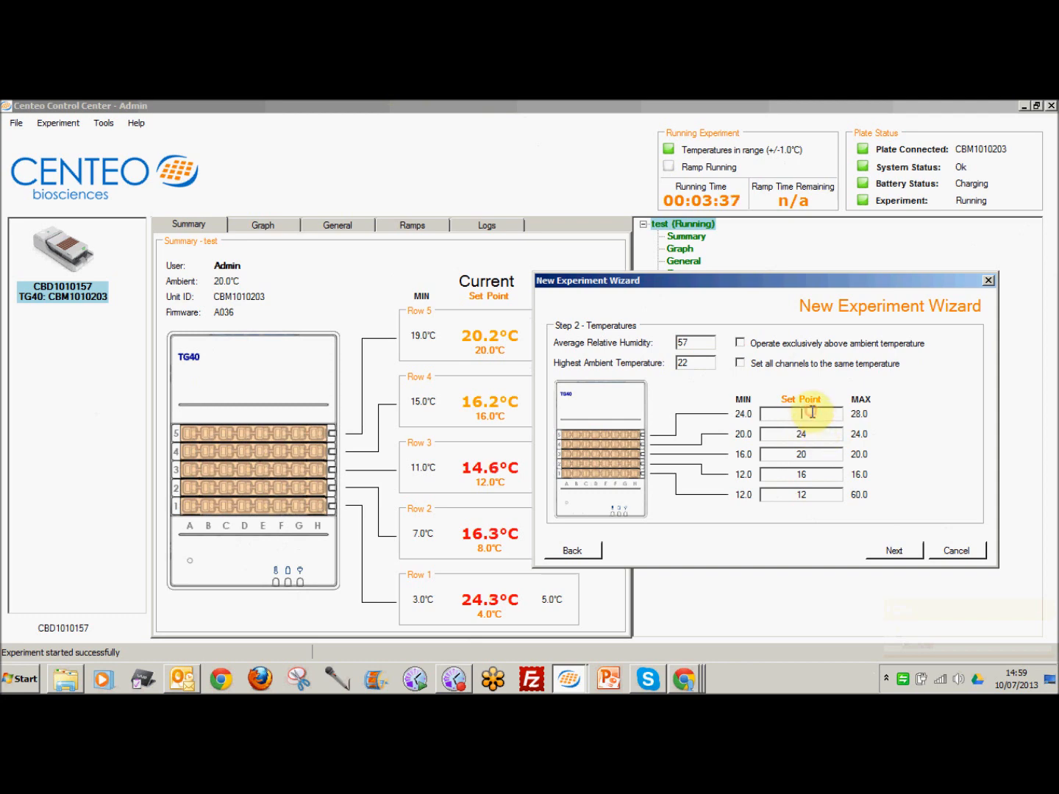
text(28)
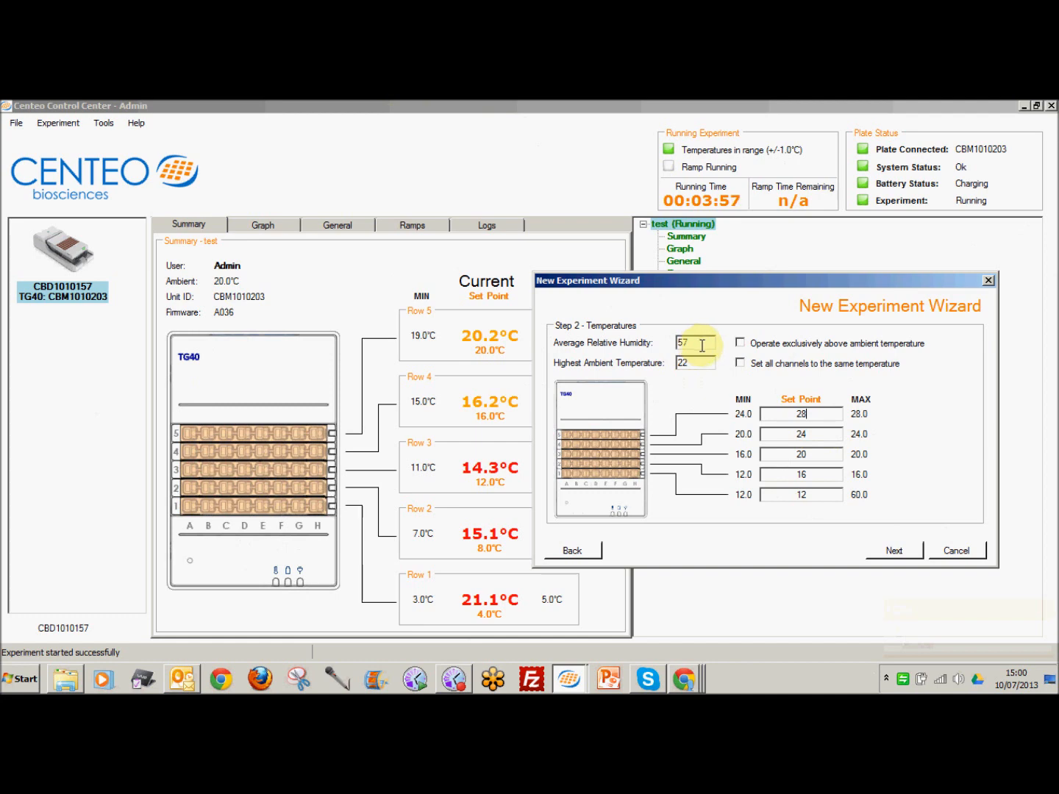
Set the average relative humidity to 40 and the highest ambient temperature to 20.
drag(705, 343, 667, 349)
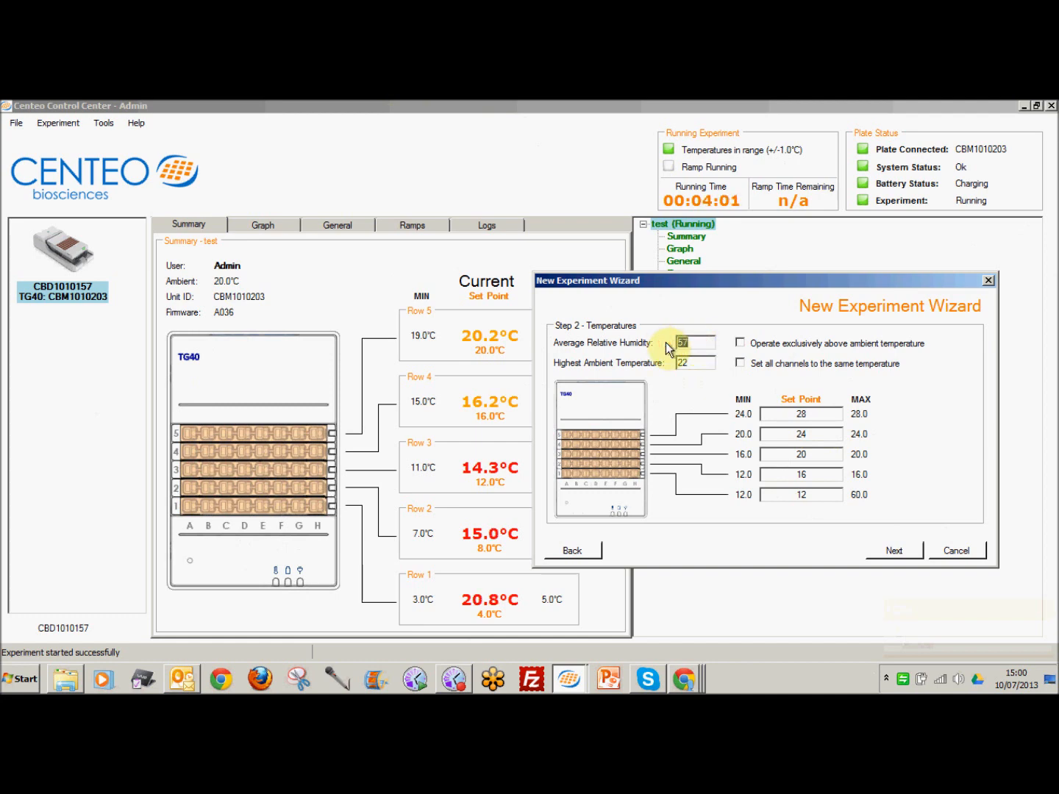
text(40)
click(696, 361)
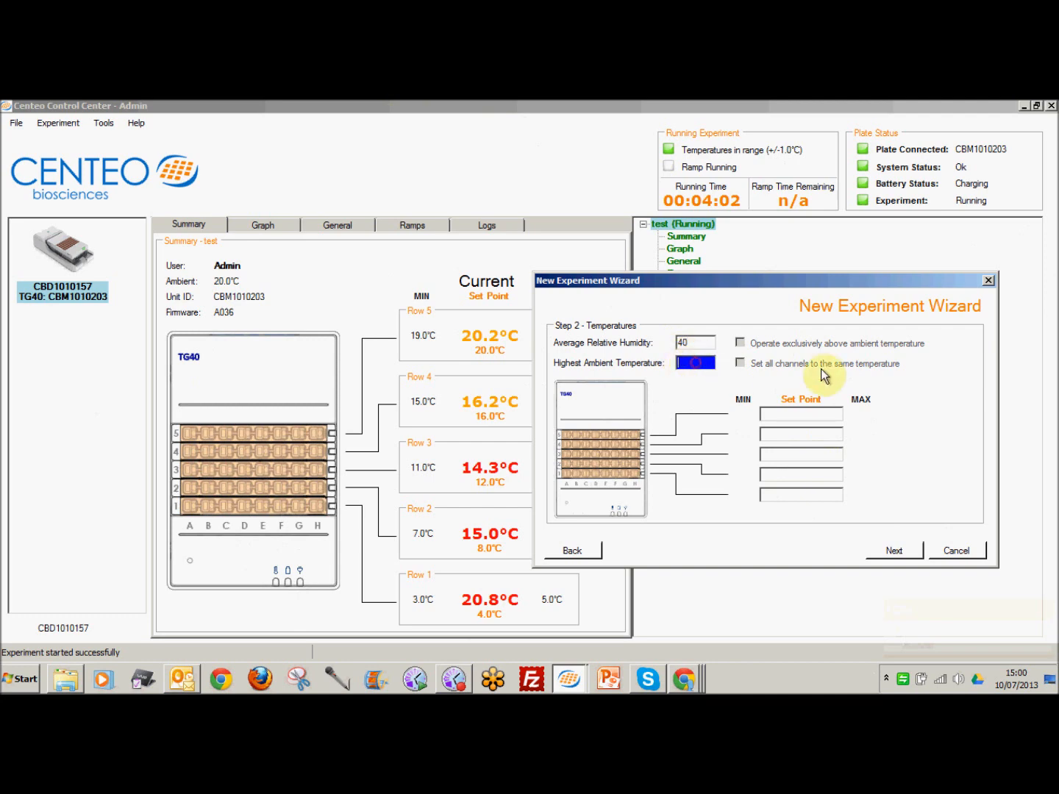
text(18)
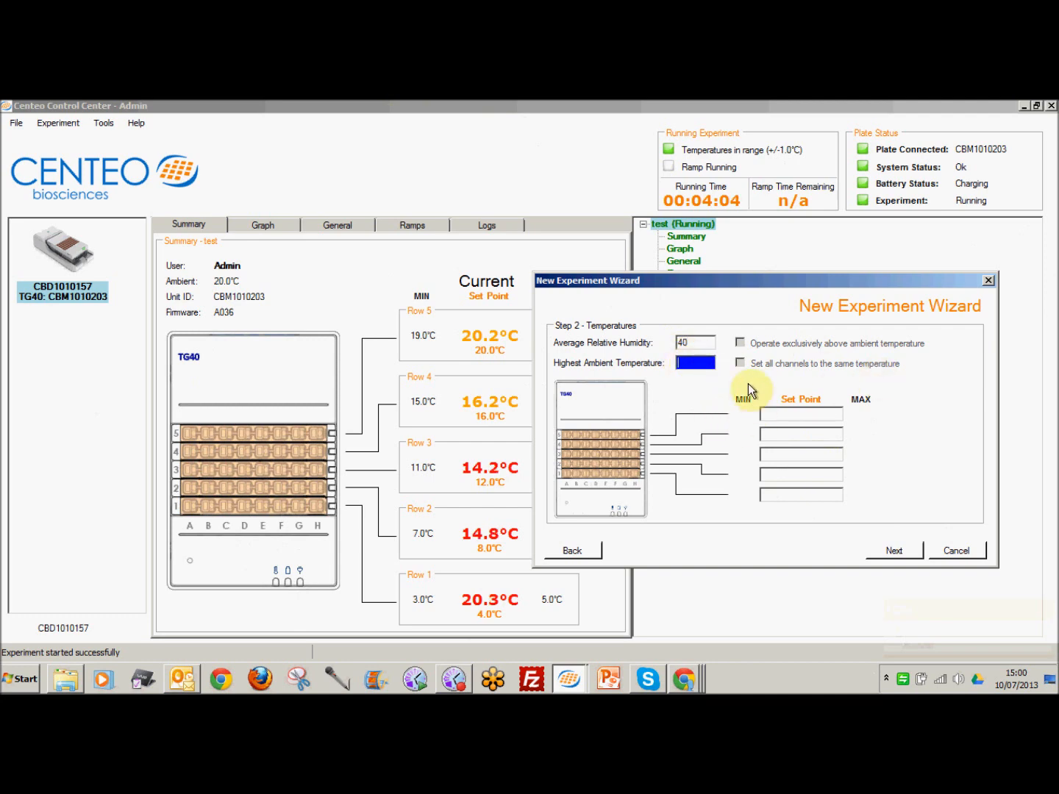
double_click(685, 362)
text(28)
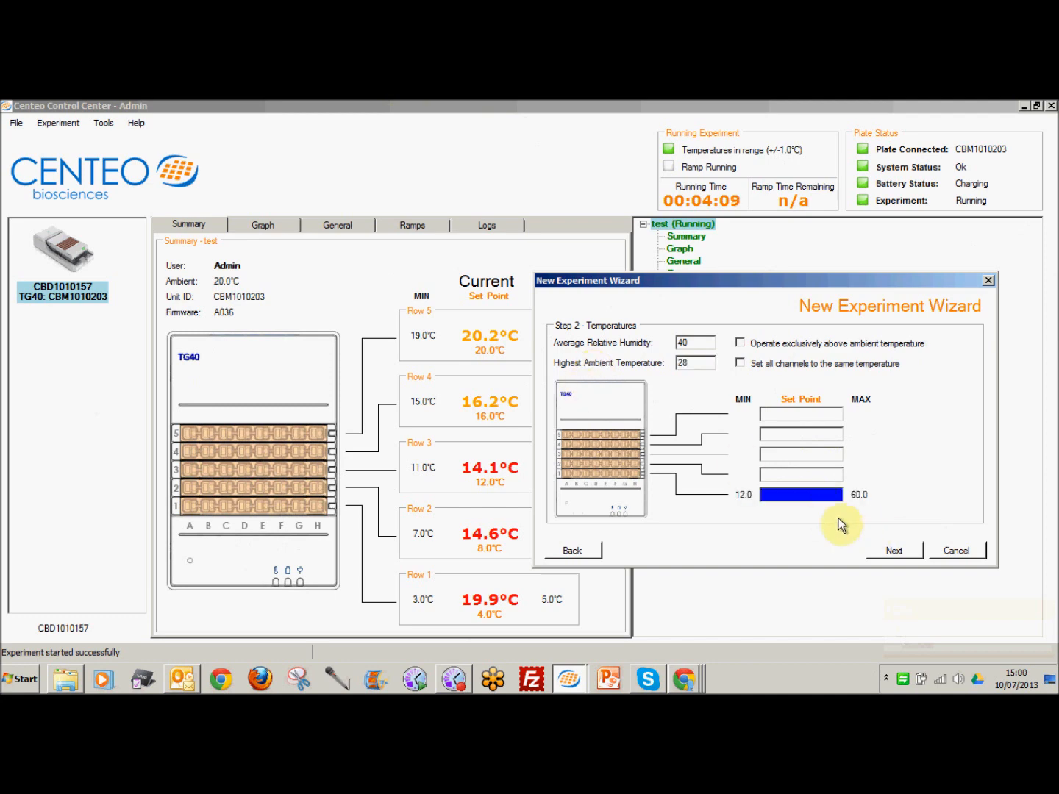
double_click(691, 363)
text(28)
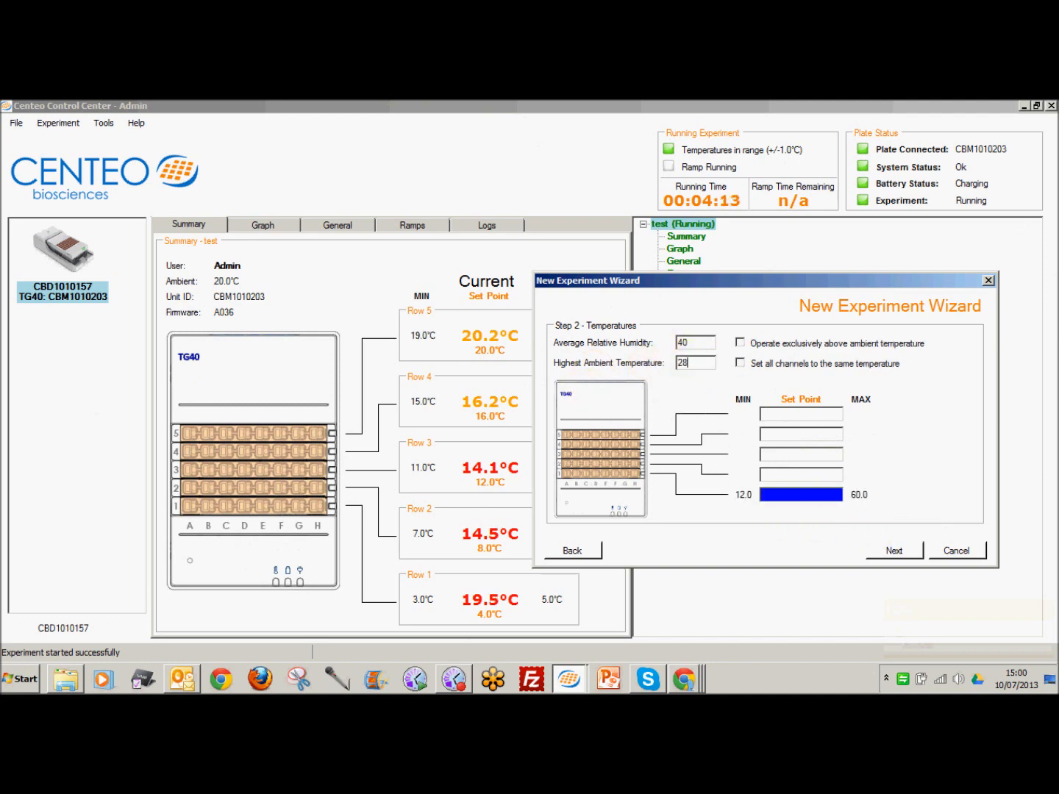
key(BackSpace)
text(0)
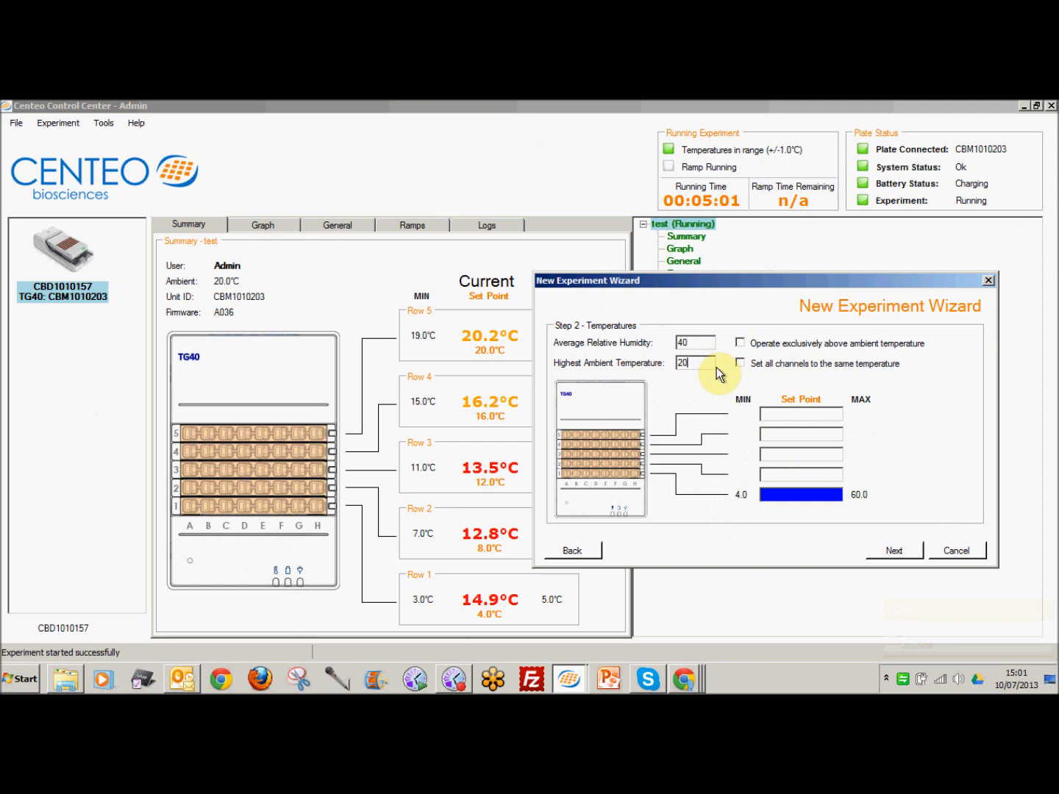
Set the row 1 set point to 4 °C and continue to the well contents.
click(805, 500)
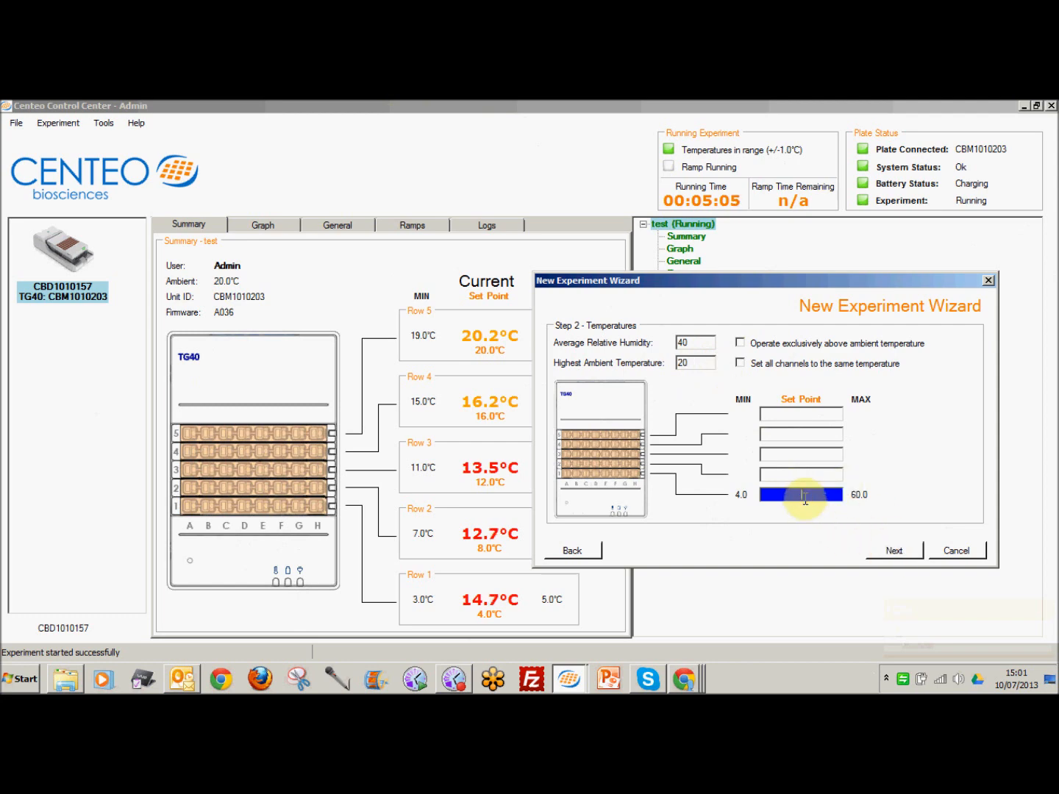
text(4)
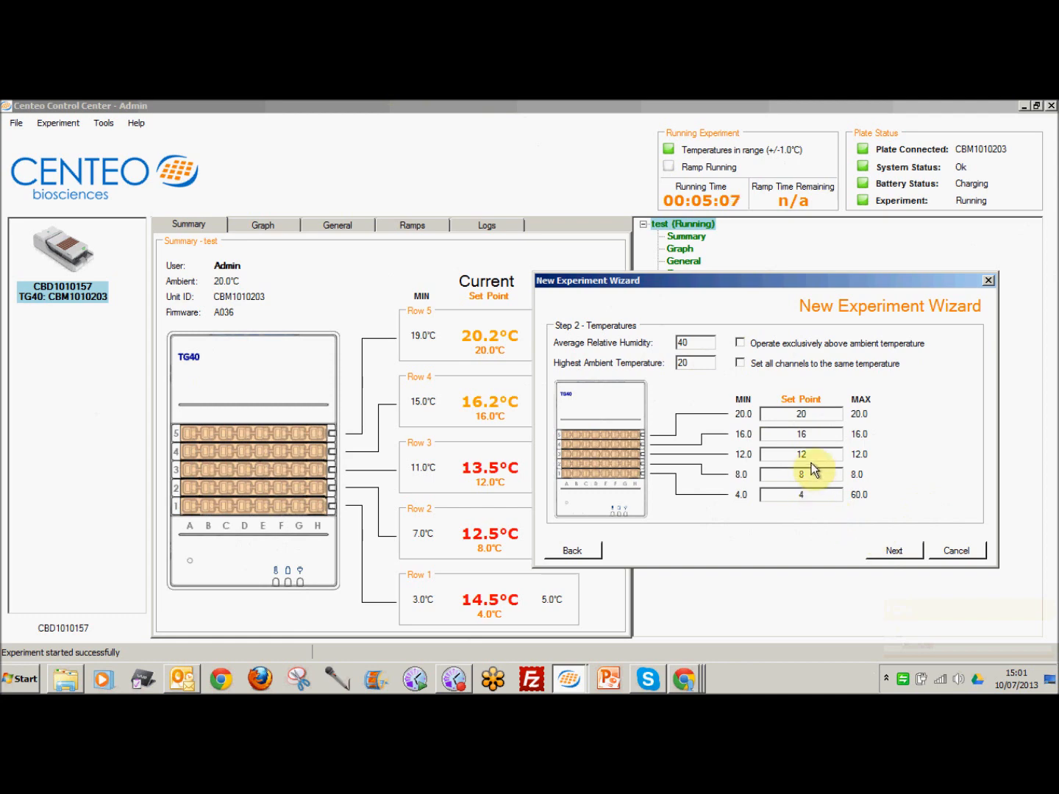
click(811, 493)
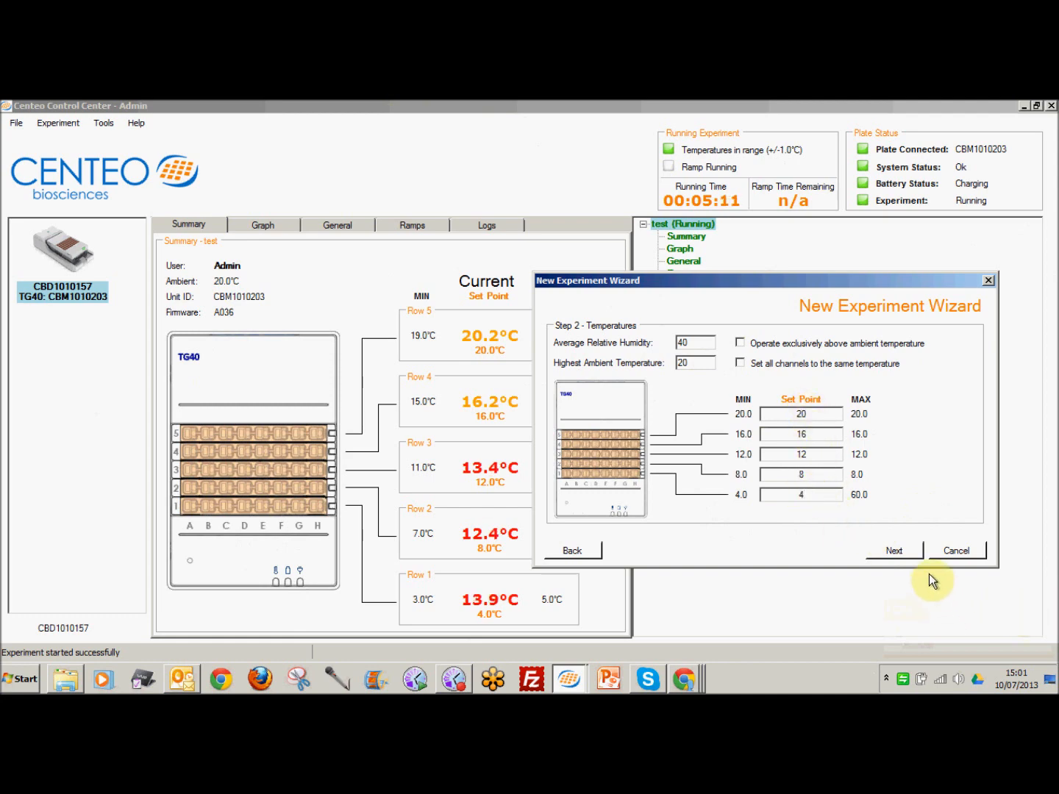
click(895, 550)
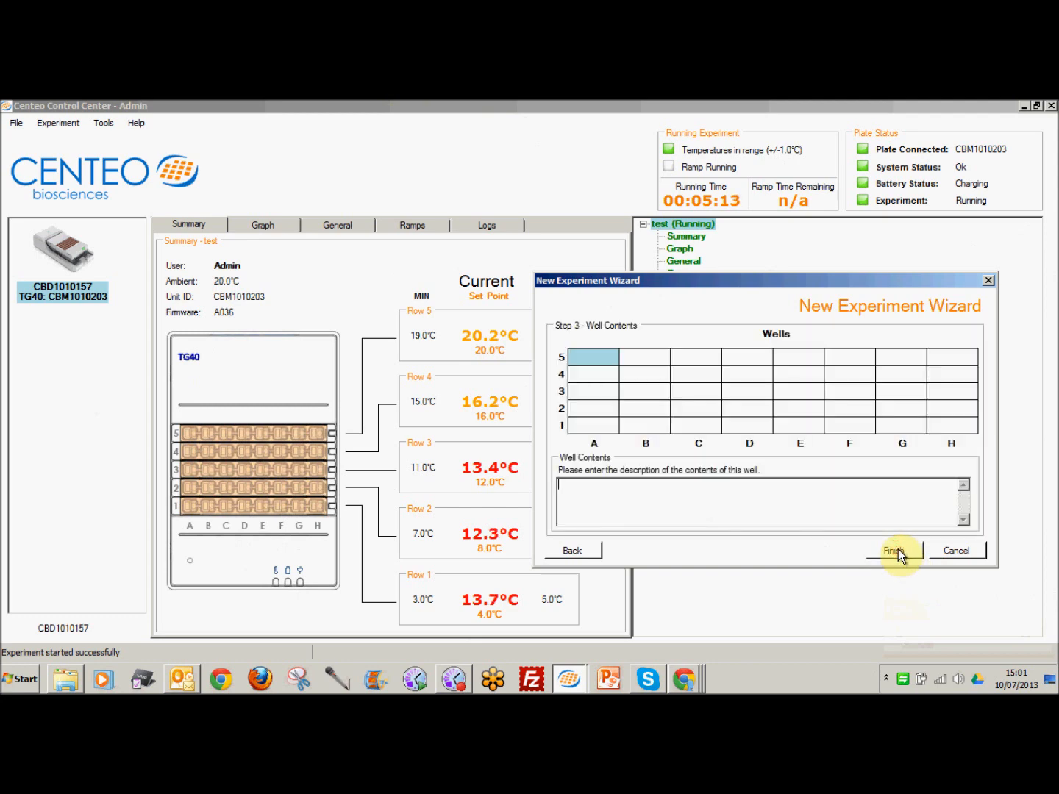
Describe well A5 as "Protein One" and well H1 as "Protein 40", and finish creating the experiment.
text(Protein One)
key(Return)
click(956, 425)
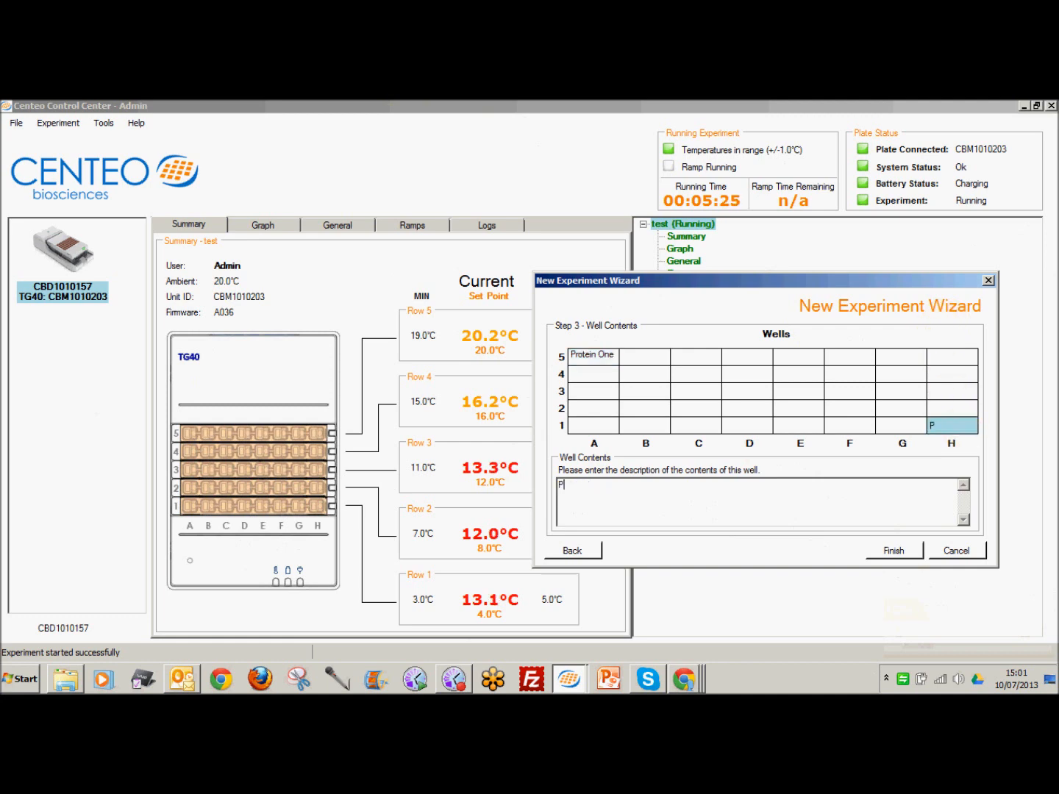
text(Protein 40)
click(899, 551)
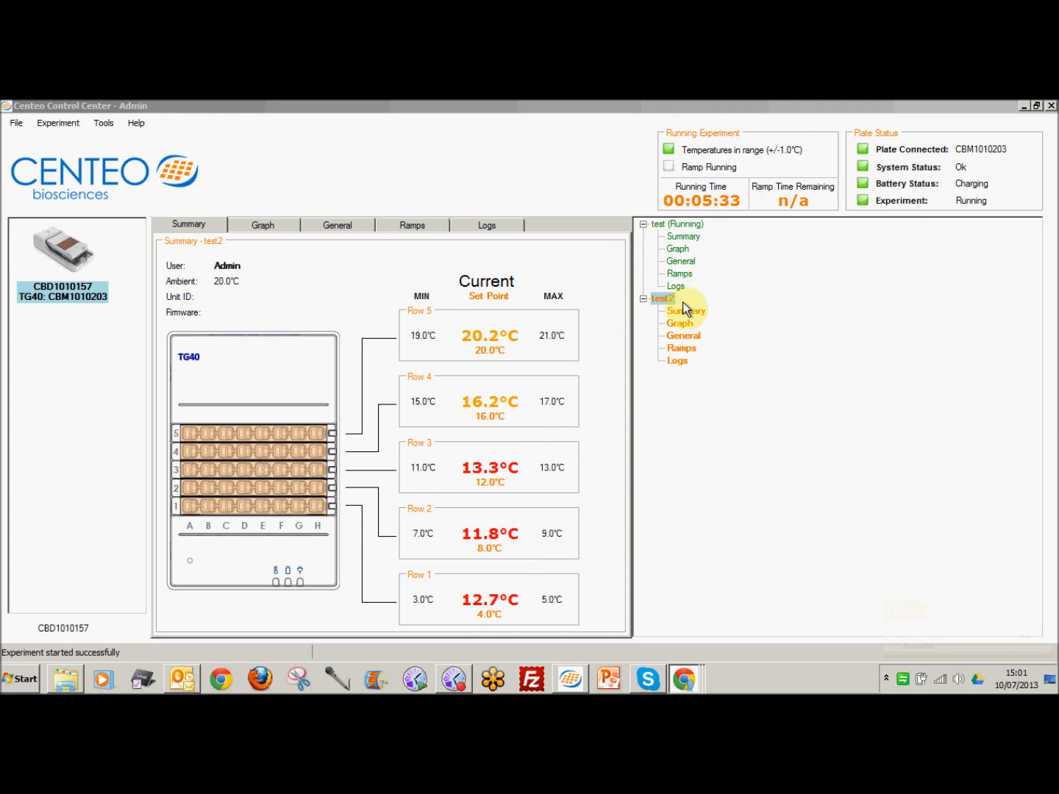
Examine the temperature graph of the running "test" experiment and compare its current row temperatures with their set points.
click(660, 300)
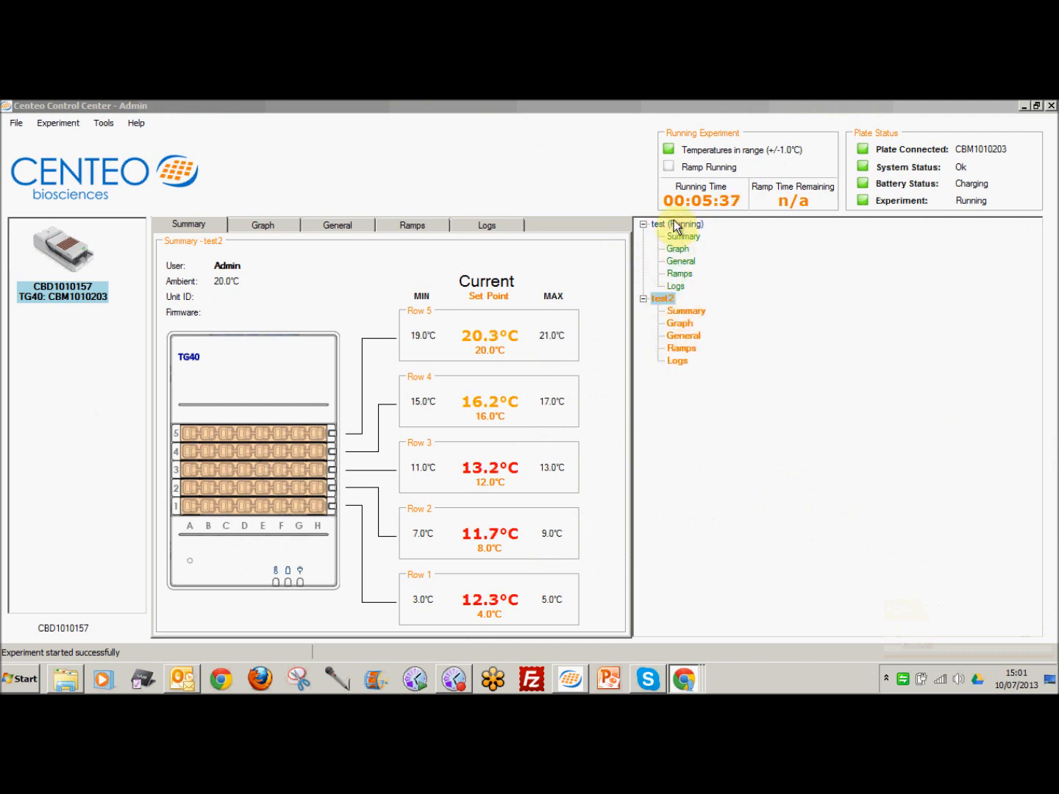
click(247, 223)
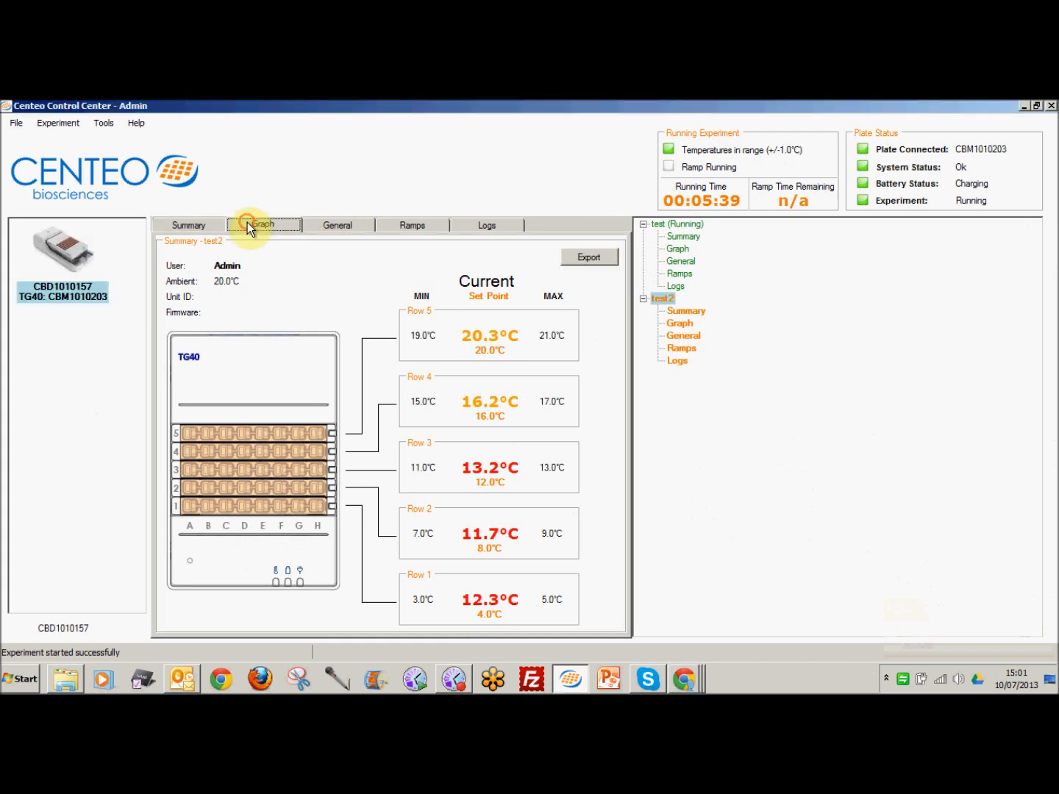
click(673, 227)
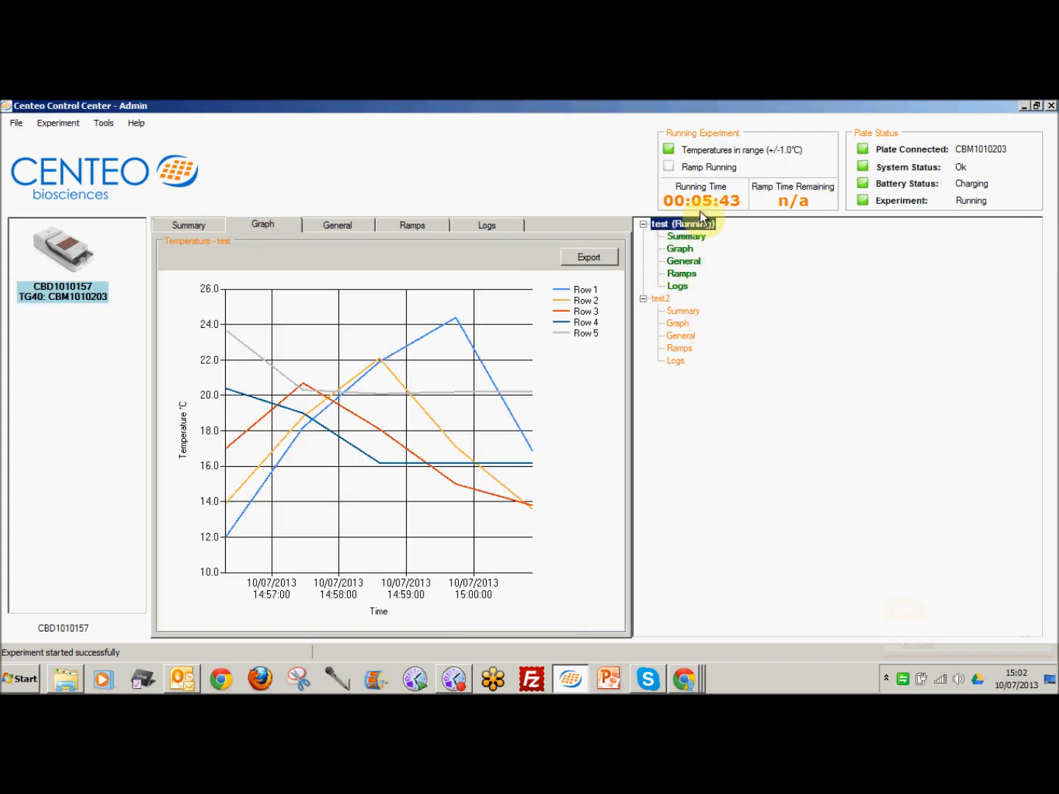
click(692, 229)
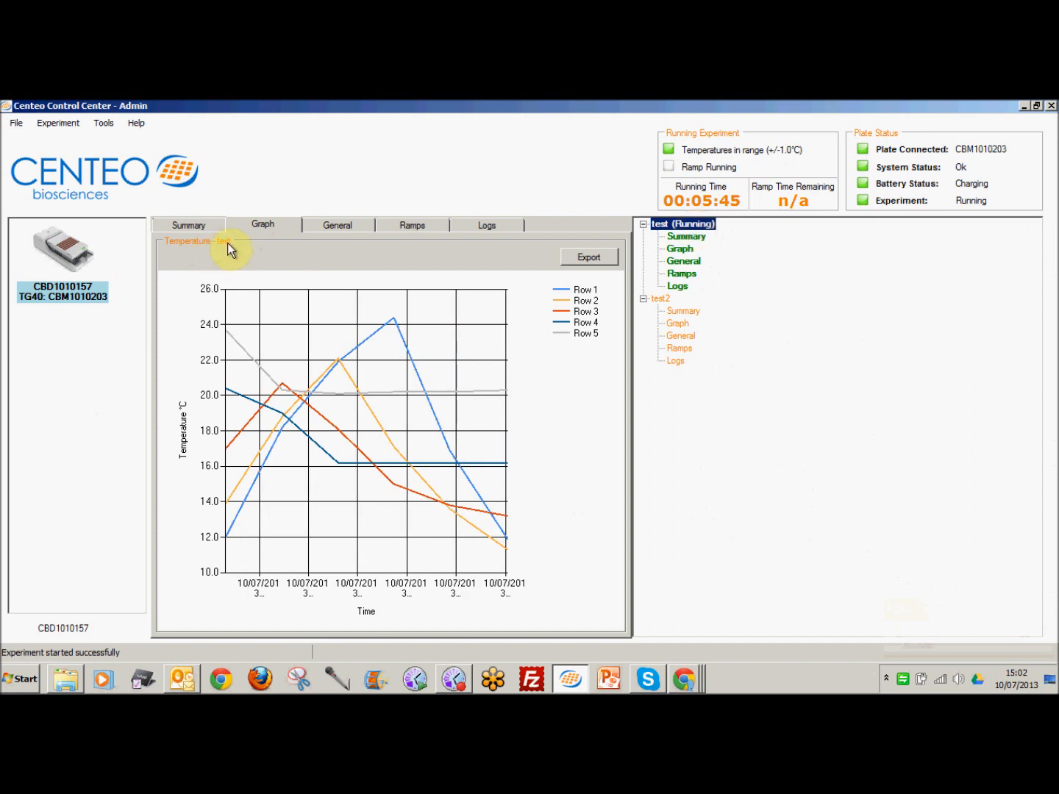
click(182, 224)
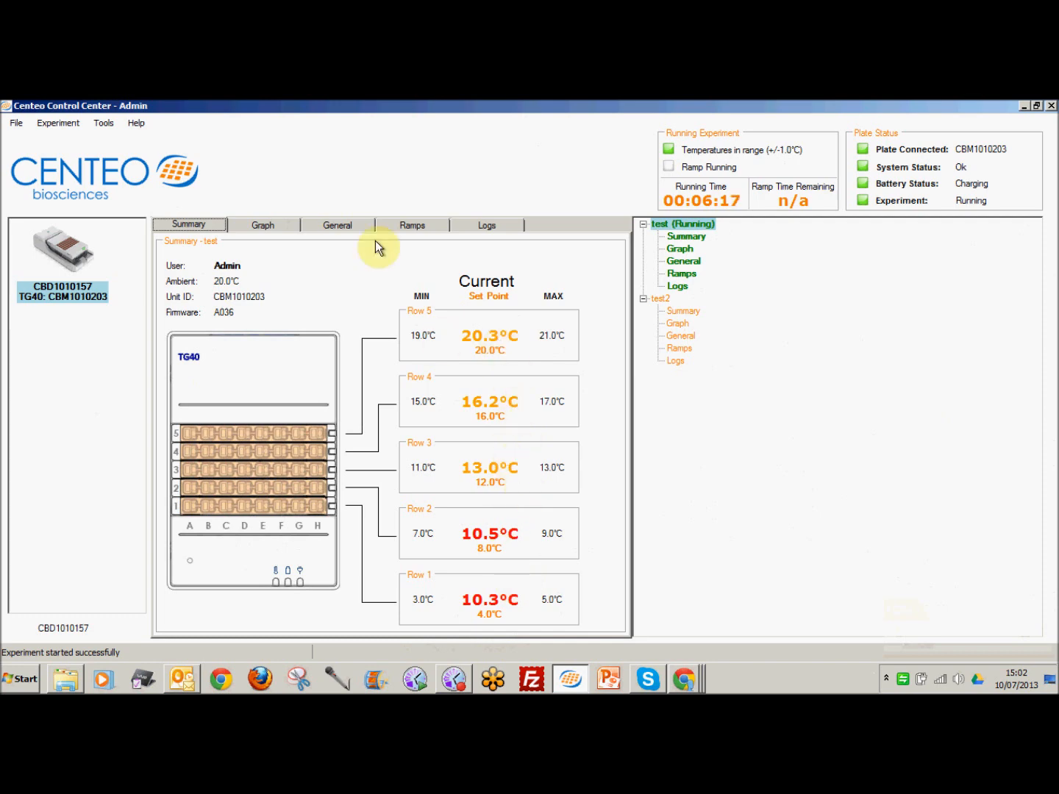
click(264, 227)
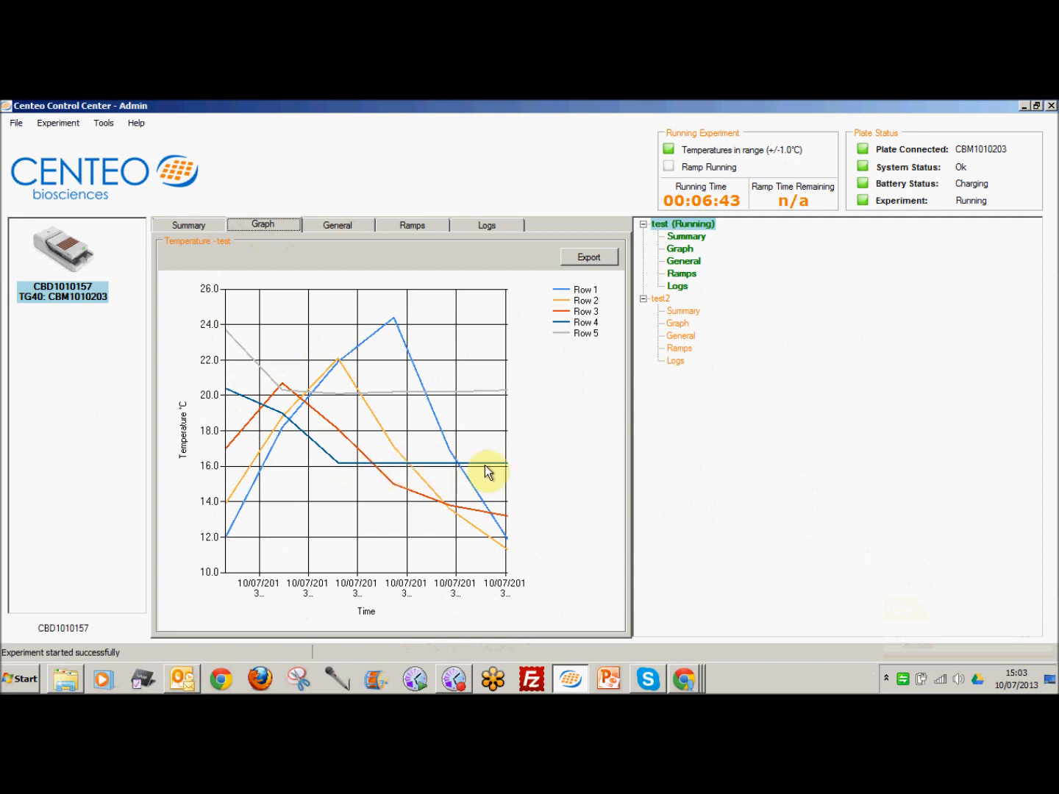
click(182, 226)
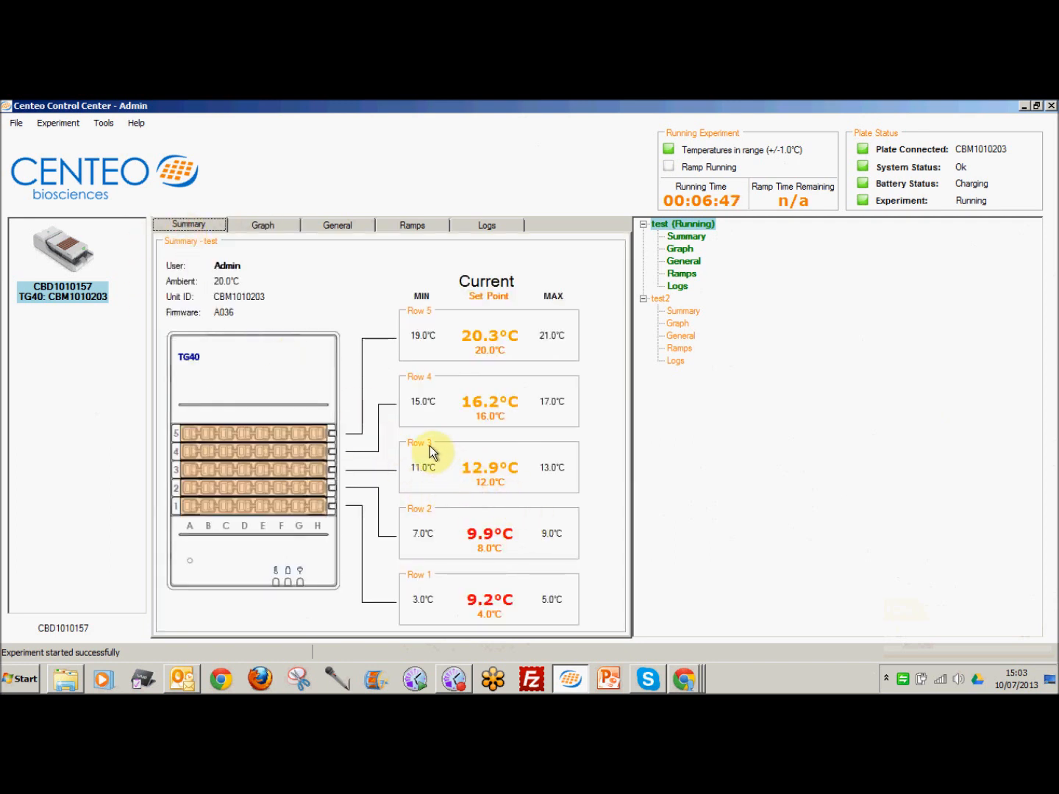
click(263, 220)
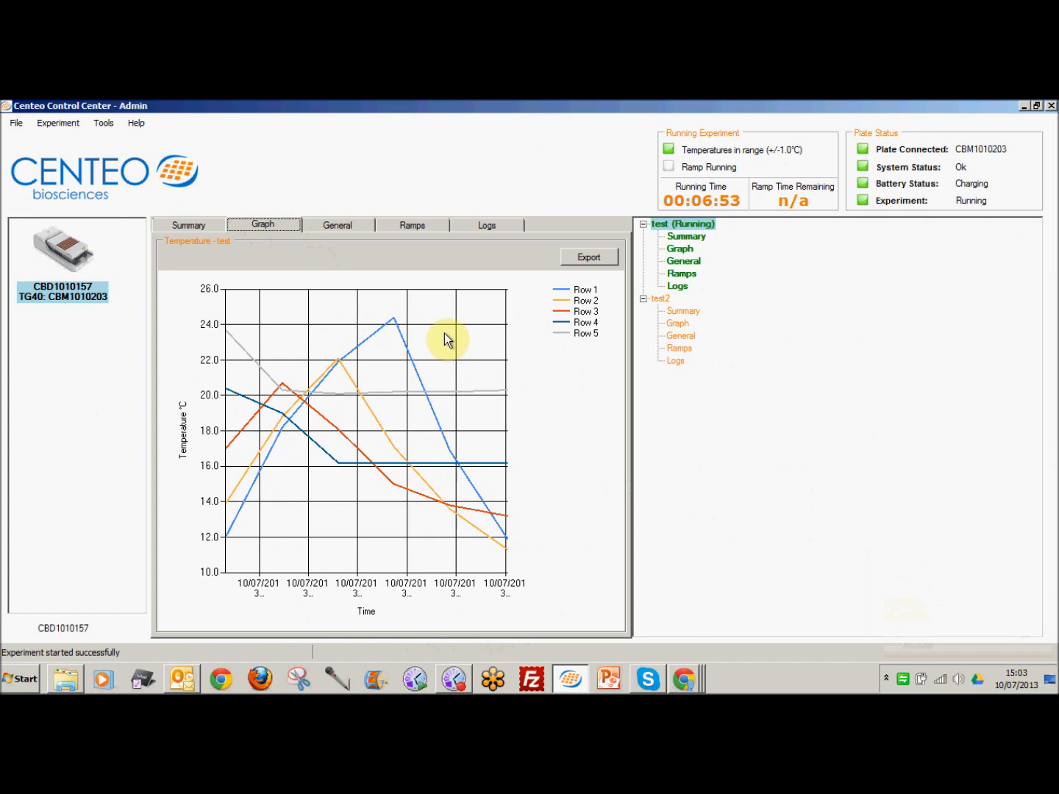
Save a ramp for "test" that increases the temperature by 2 °C over 2 hours, starting 10 July 2013 at 16:01:59.
click(394, 229)
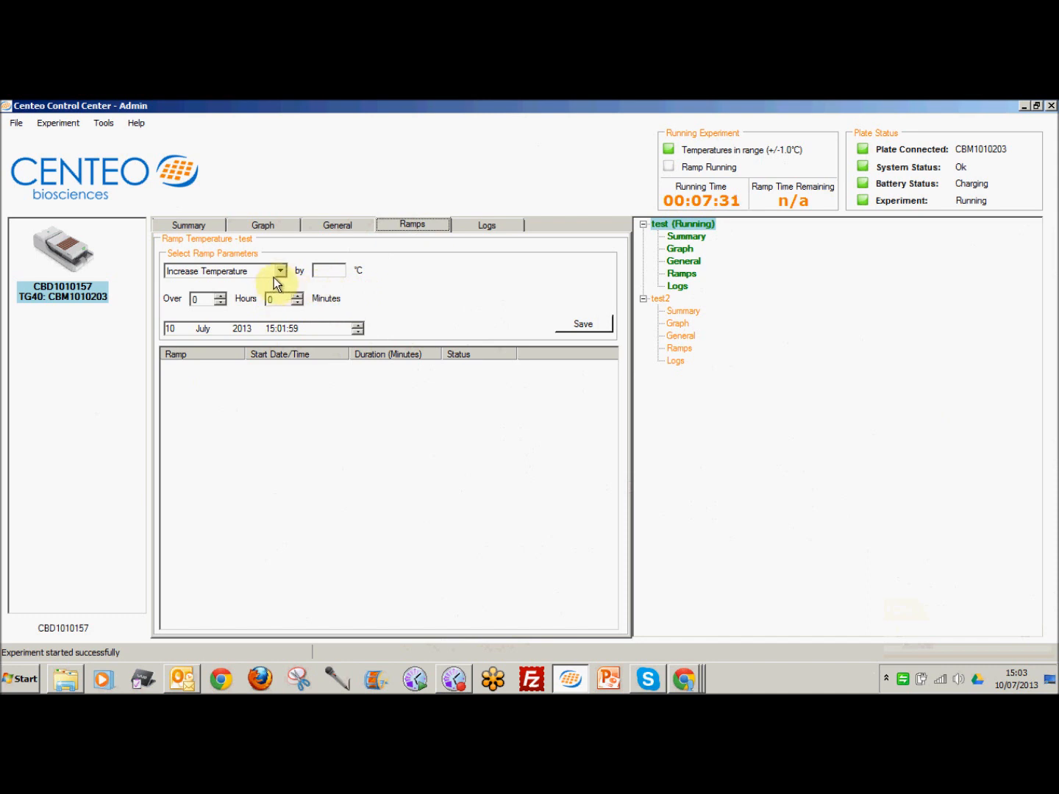
click(334, 270)
text(2)
drag(207, 301, 179, 297)
click(272, 331)
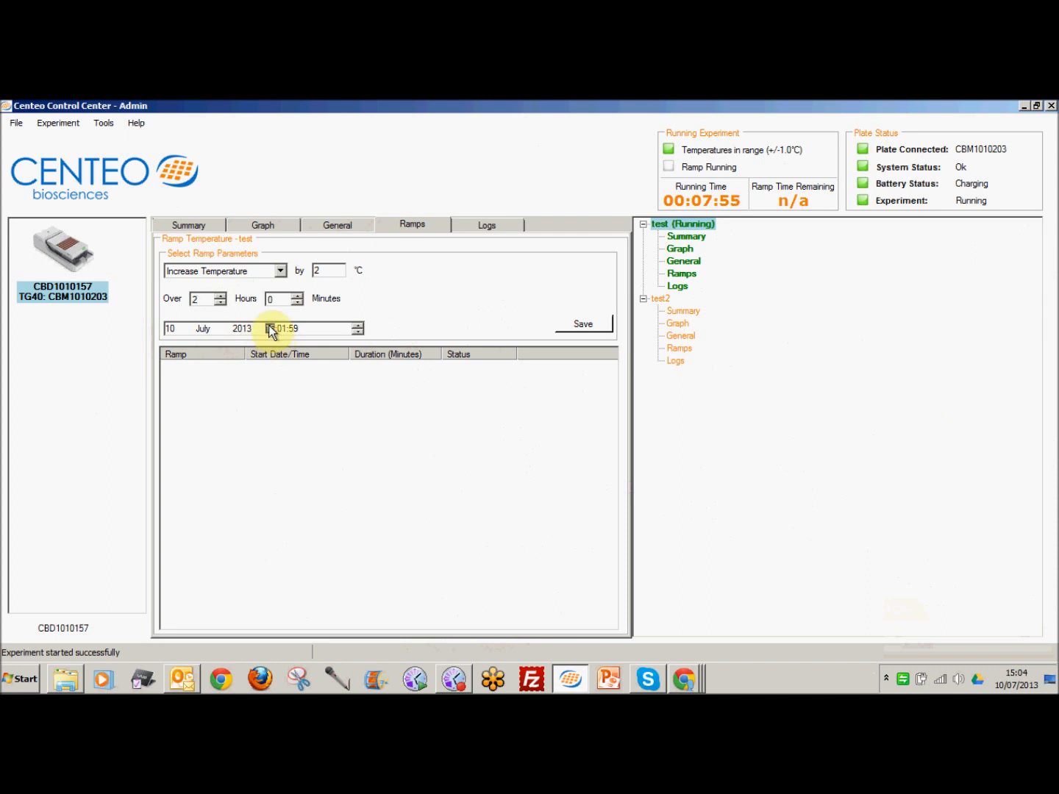
text(16)
click(588, 324)
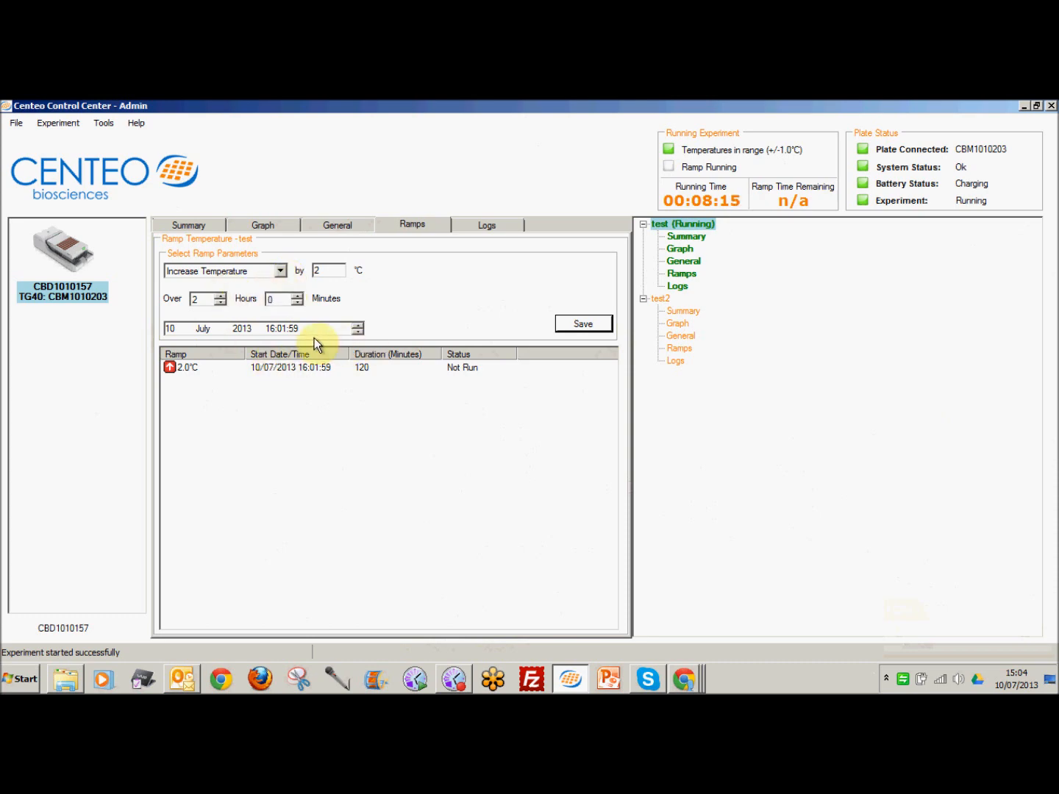
Save the same ramp twice with a start time of 21:01:59, and return to the experiment's summary.
click(272, 328)
text(21)
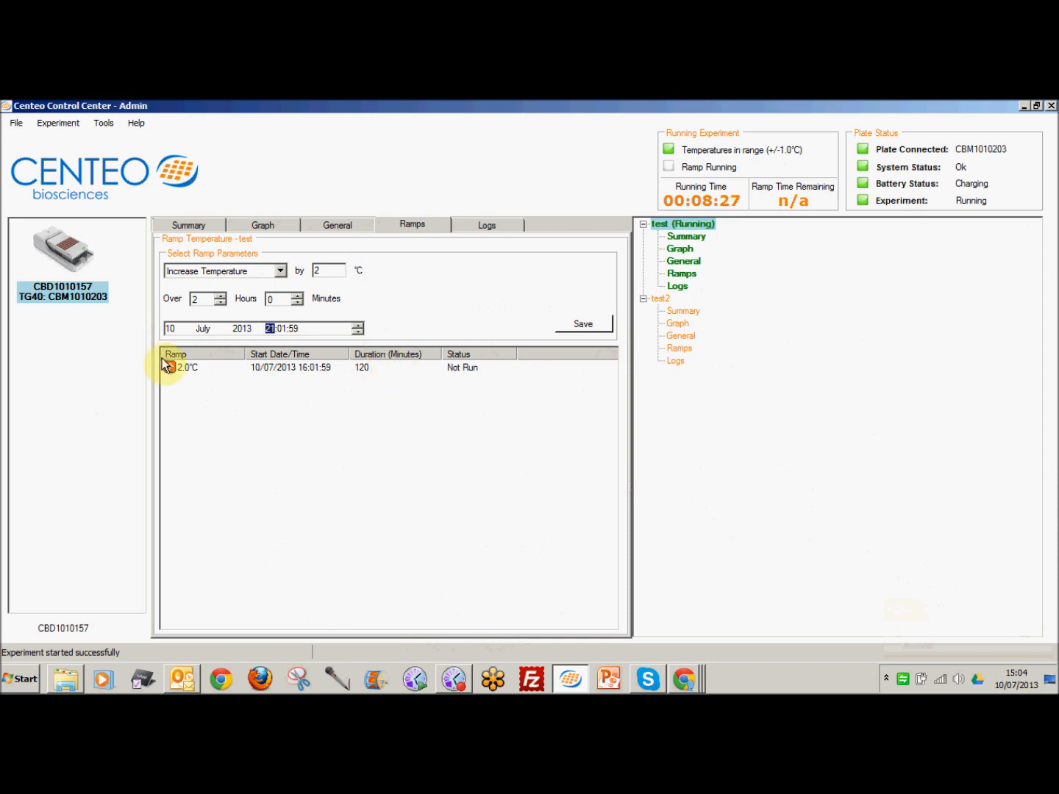
click(581, 323)
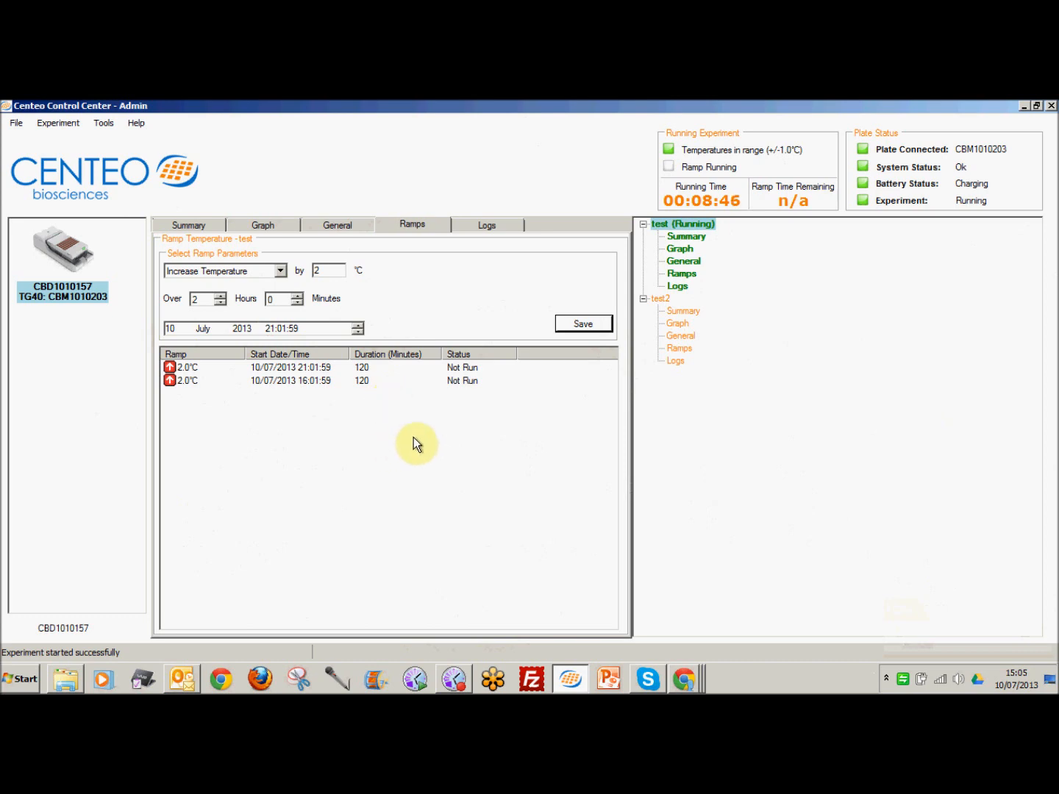
click(593, 323)
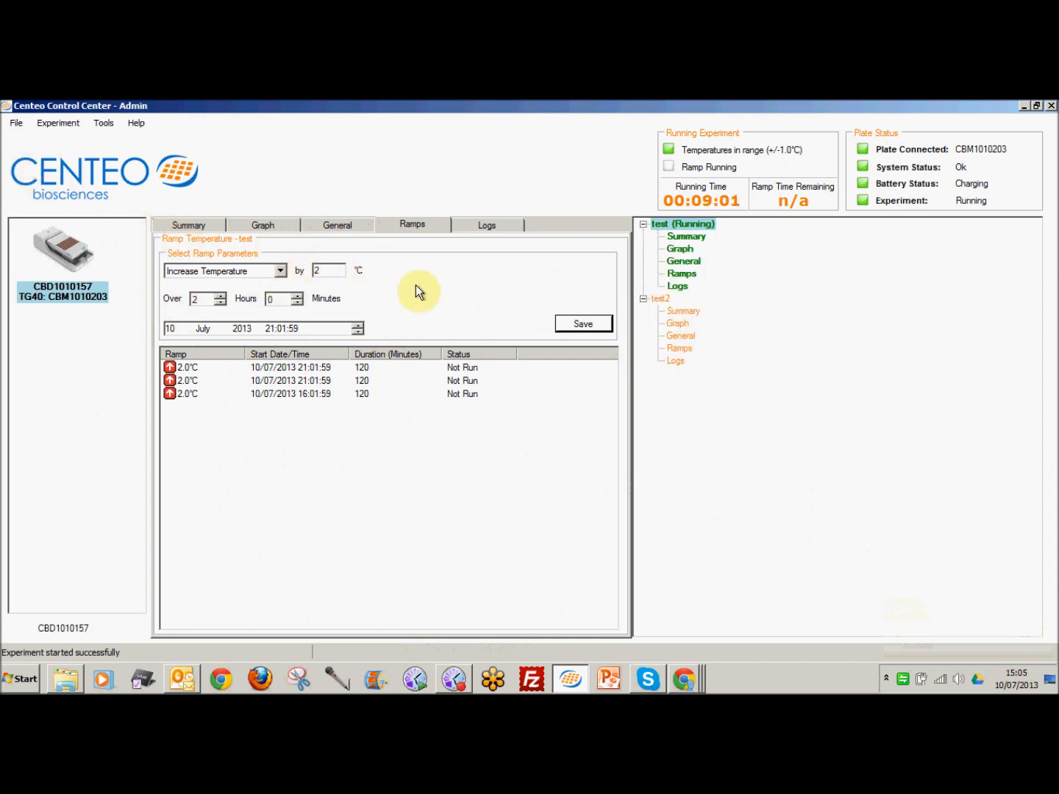
click(202, 227)
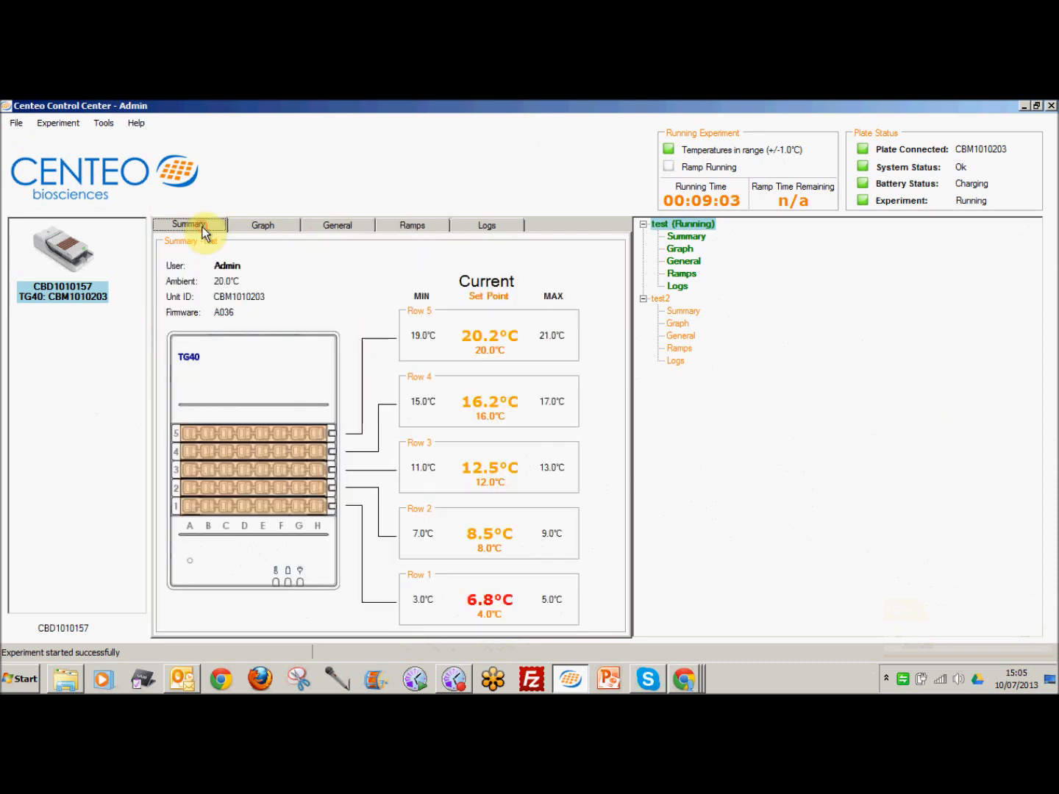